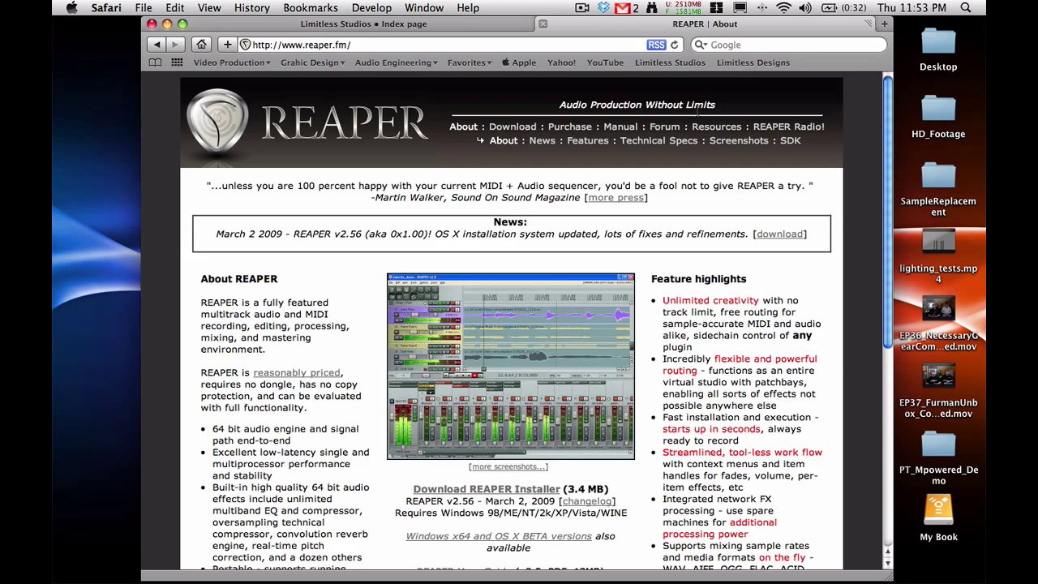
Switch to the REAPER desktop and open SampleReplacement.mid in the MIDI editor.
key(F8)
click(672, 163)
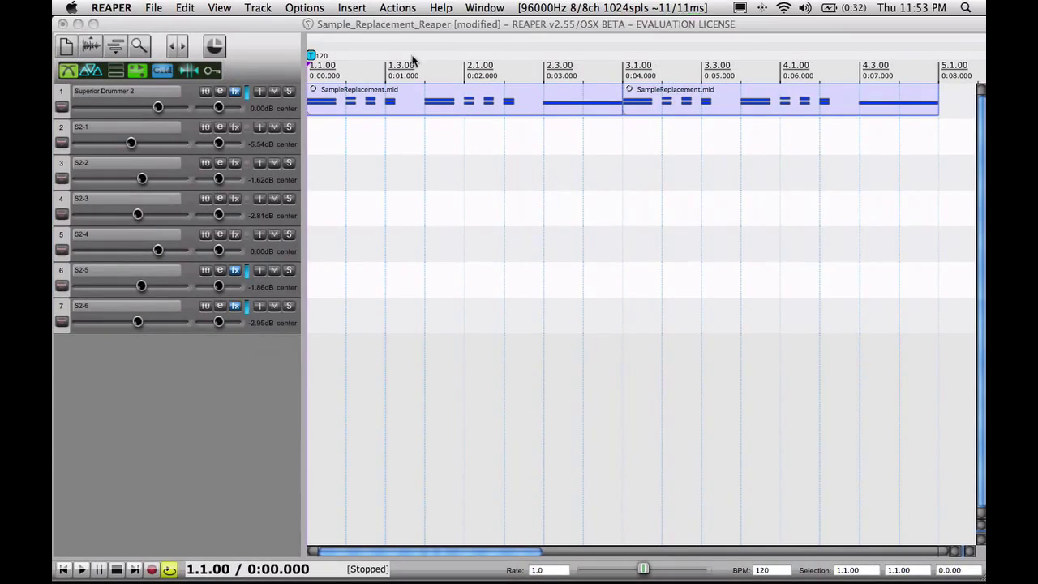
double_click(405, 95)
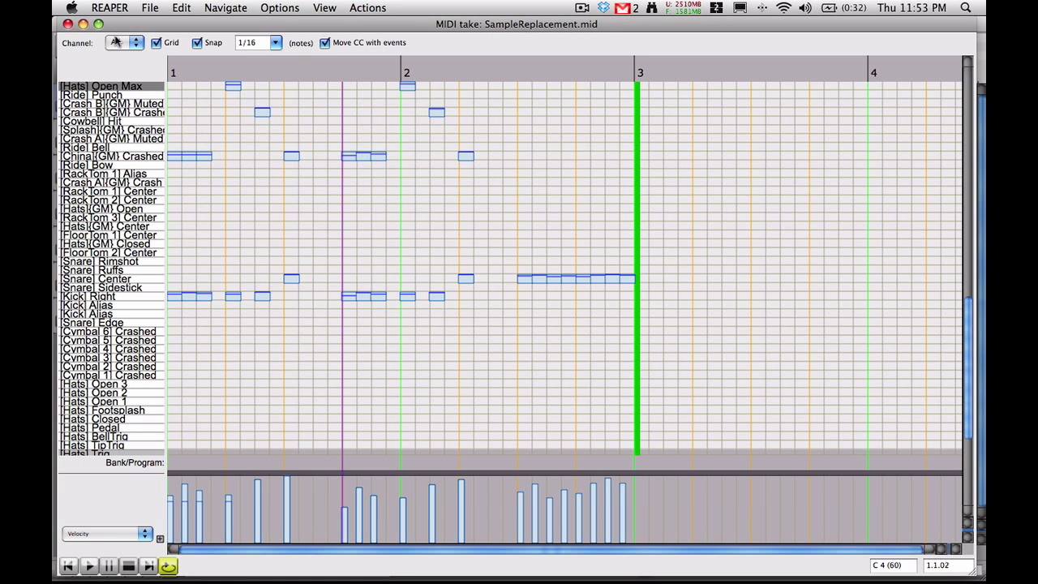
Clear all note names so the piano roll keys show plain note numbers.
click(148, 7)
click(158, 103)
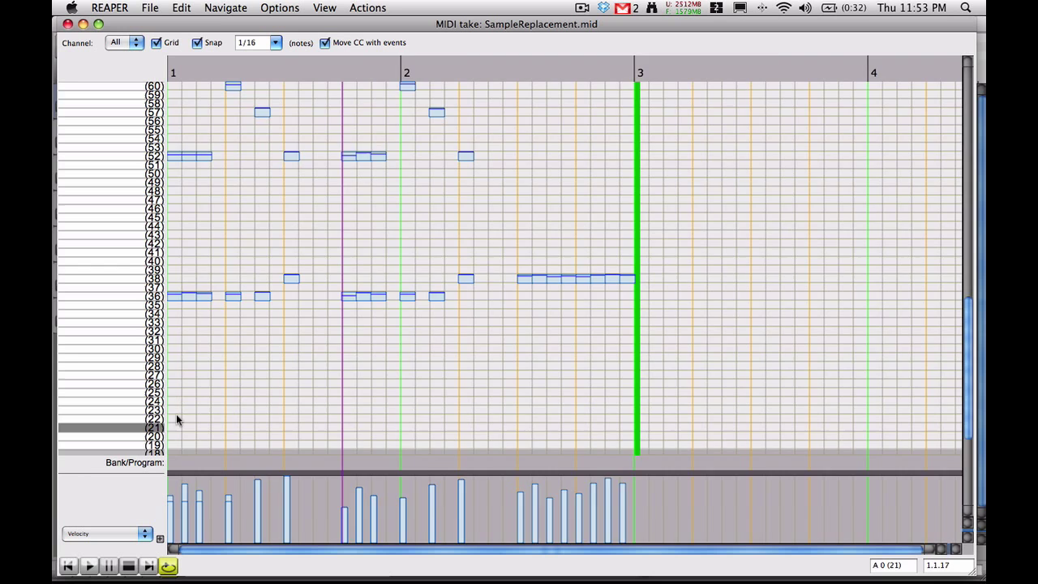
scroll(172, 415, down, 3)
scroll(172, 415, up, 4)
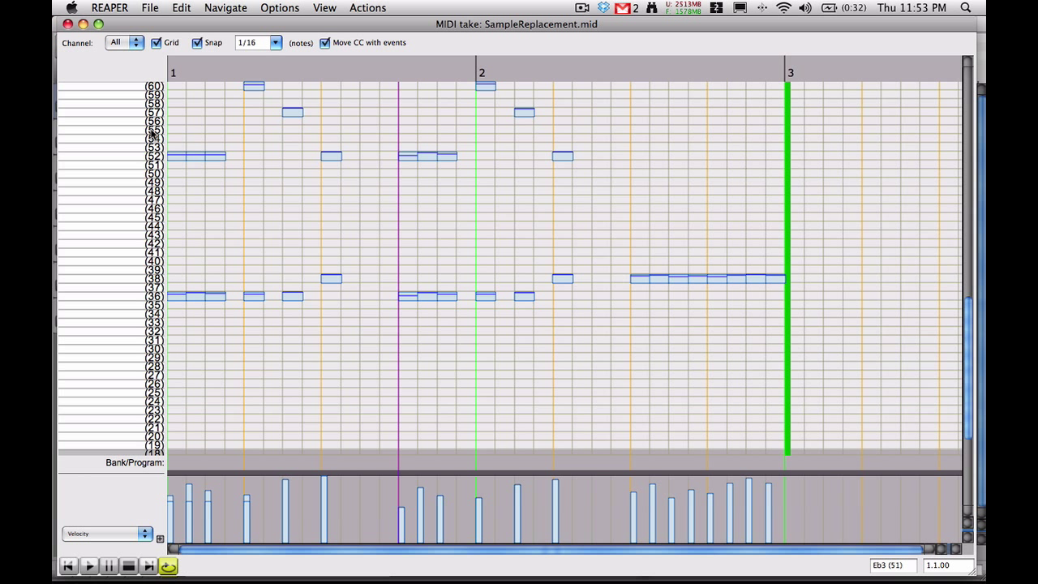
Close the MIDI editor and switch to the Safari desktop showing reaper.fm.
click(68, 24)
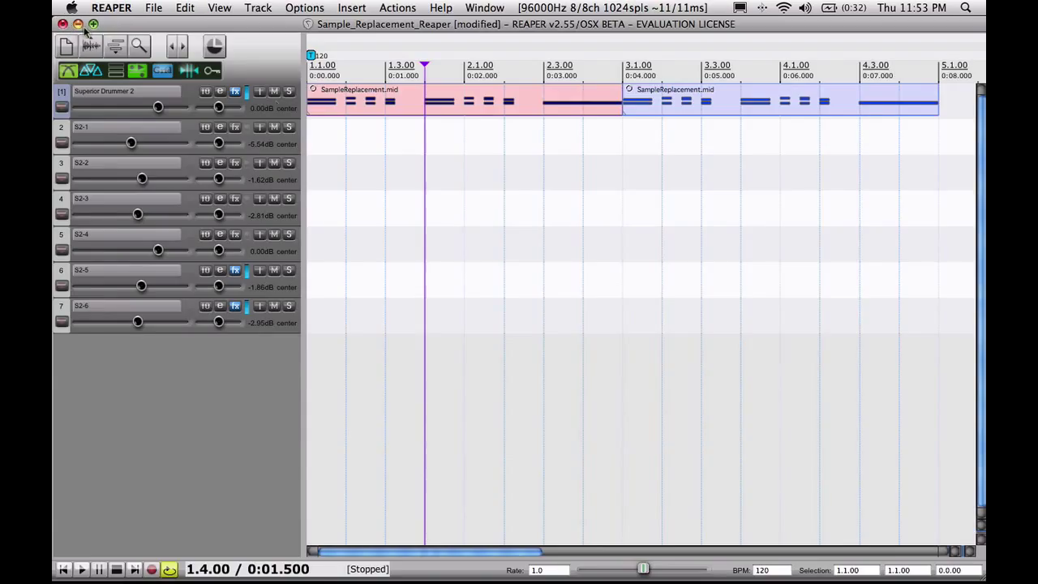
key(F8)
click(497, 212)
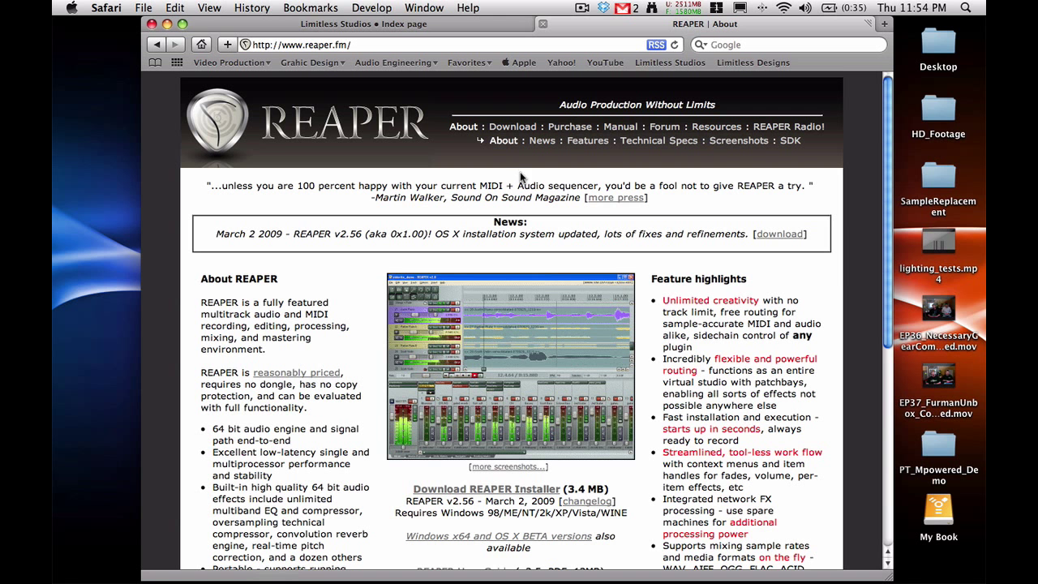
Go to the REAPER Resources page and look through its contents.
click(736, 133)
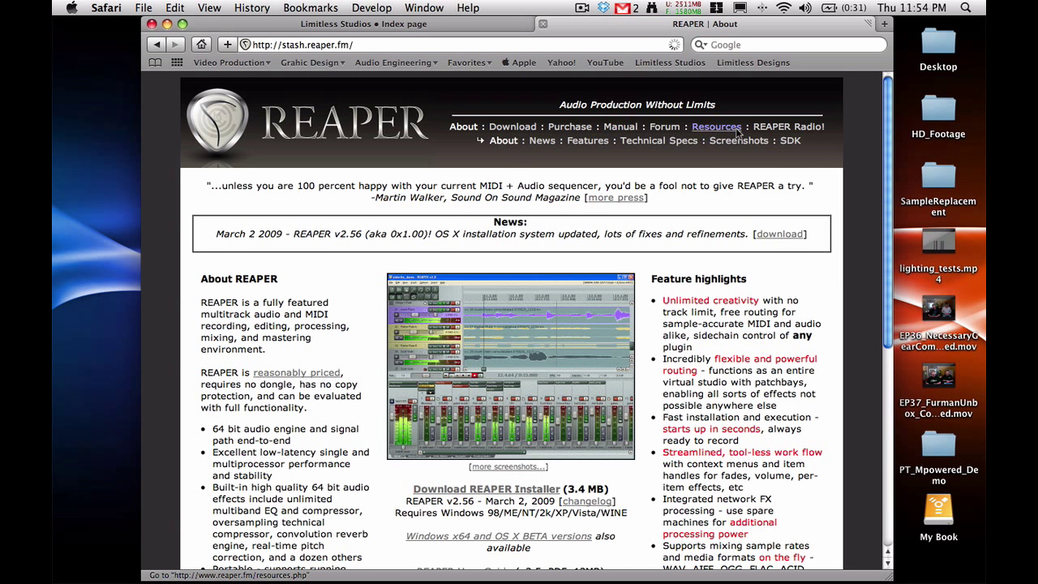
scroll(565, 387, down, 6)
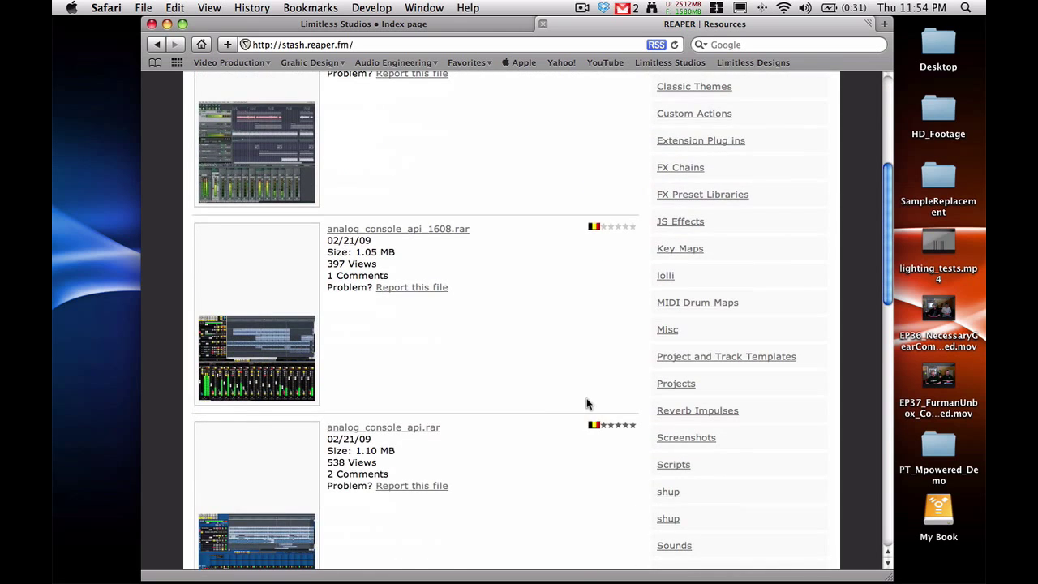
scroll(587, 400, up, 4)
scroll(616, 411, down, 2)
scroll(616, 411, down, 3)
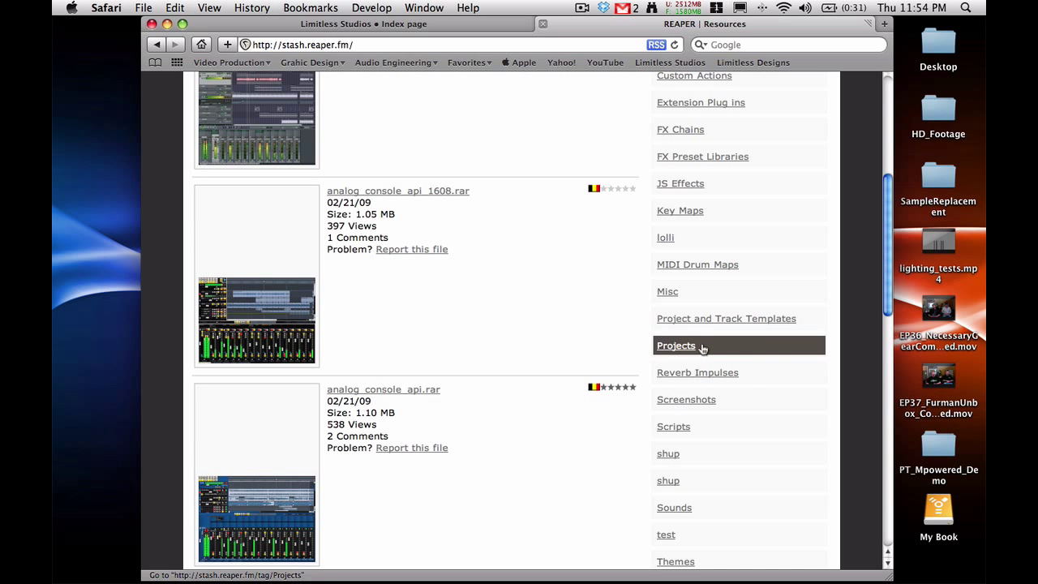
Open the MIDI-Drum-Maps tagged uploads and scroll down to Superior_20_drum_map.txt.
click(695, 266)
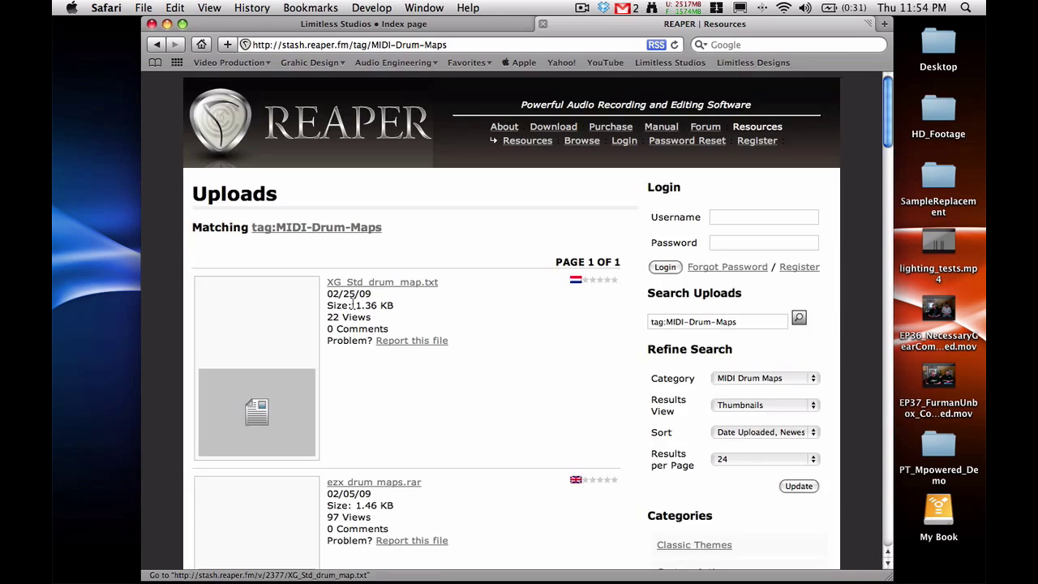
scroll(525, 316, down, 20)
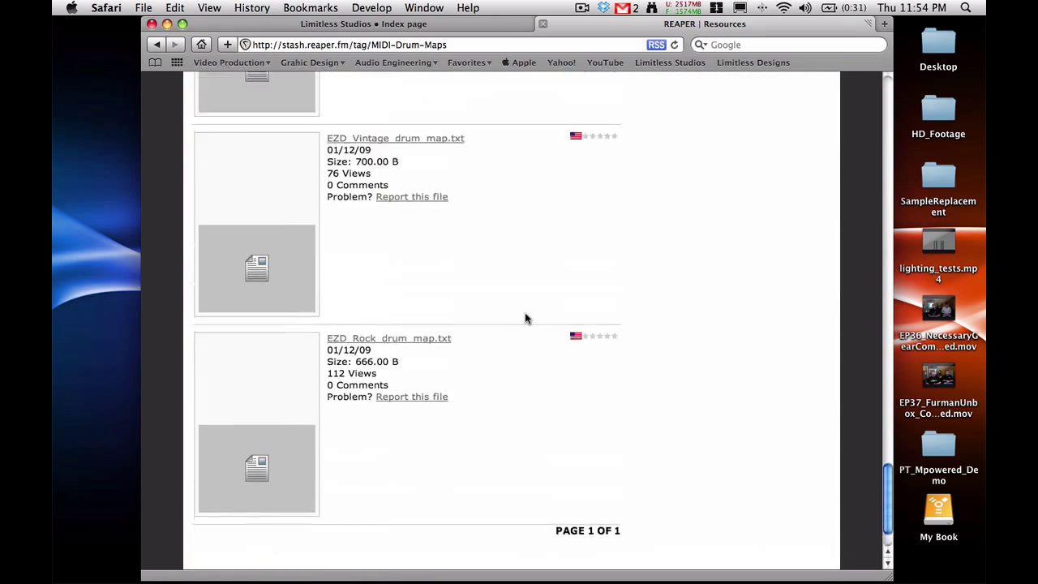
scroll(524, 318, up, 20)
scroll(525, 318, down, 12)
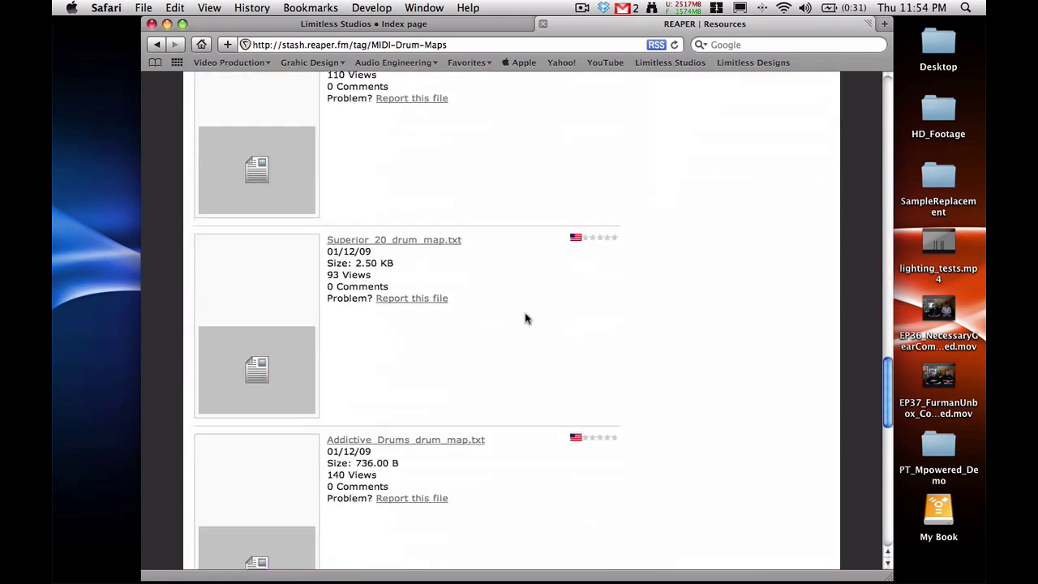
scroll(525, 318, up, 12)
scroll(525, 318, down, 6)
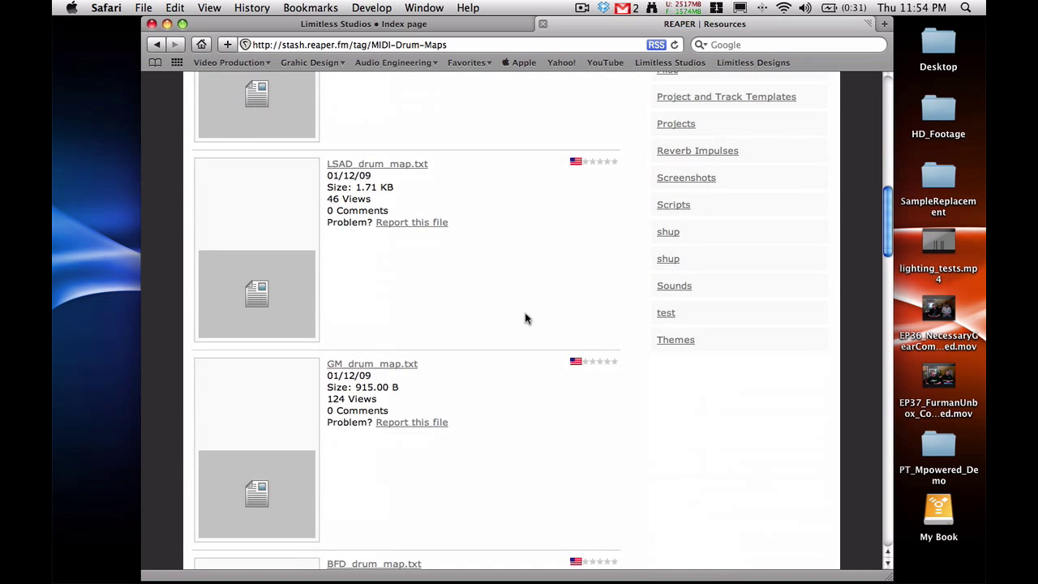
scroll(524, 318, up, 3)
scroll(525, 318, down, 7)
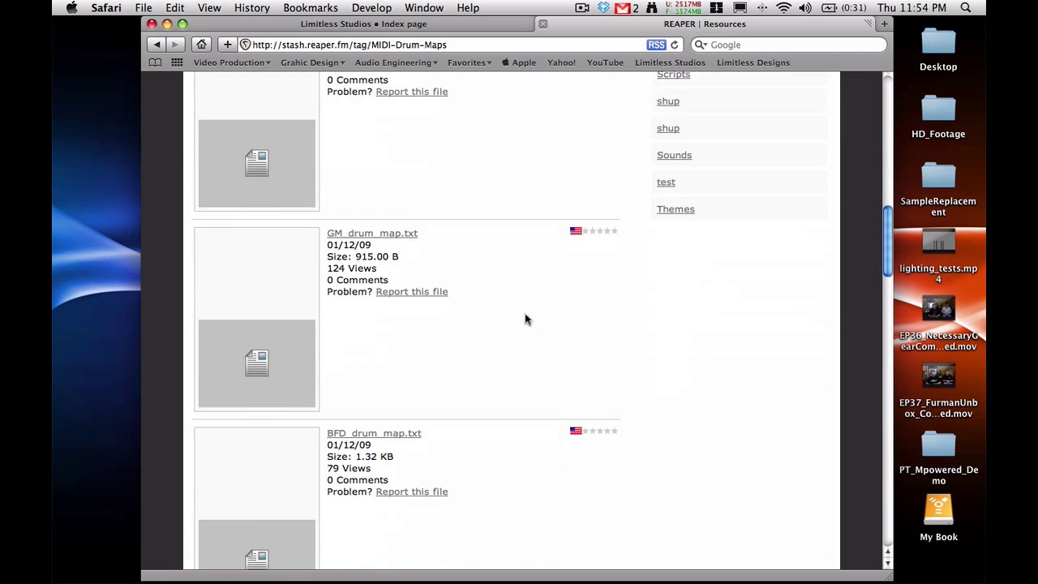
scroll(524, 319, down, 5)
scroll(498, 295, down, 4)
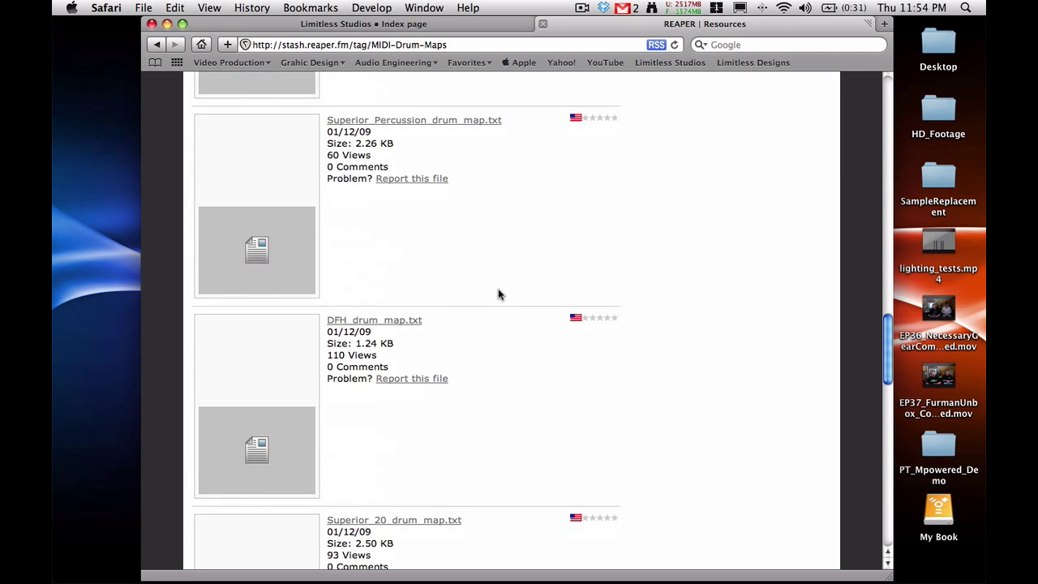
scroll(498, 294, down, 6)
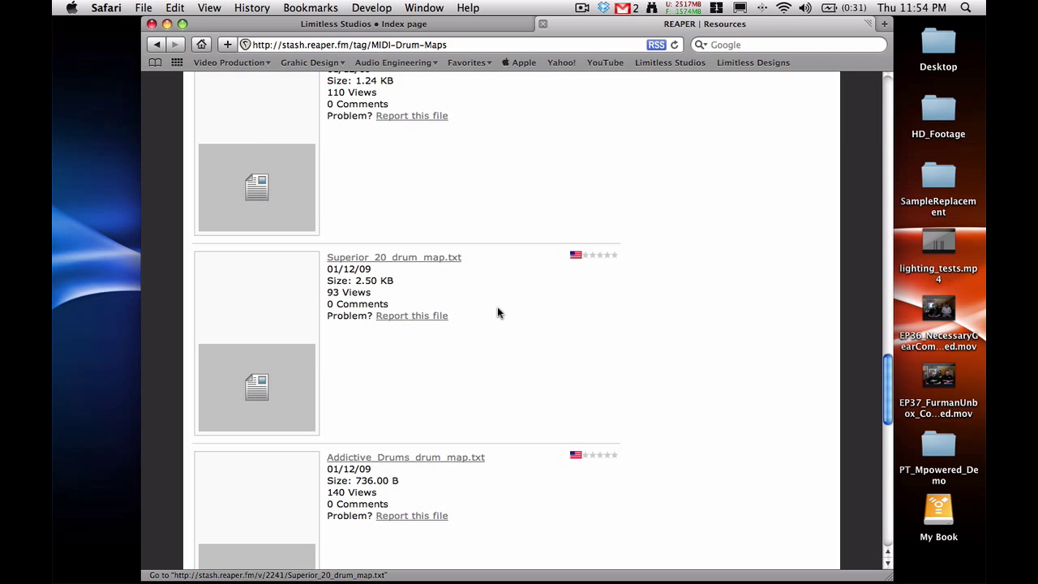
scroll(463, 405, down, 5)
scroll(567, 365, down, 2)
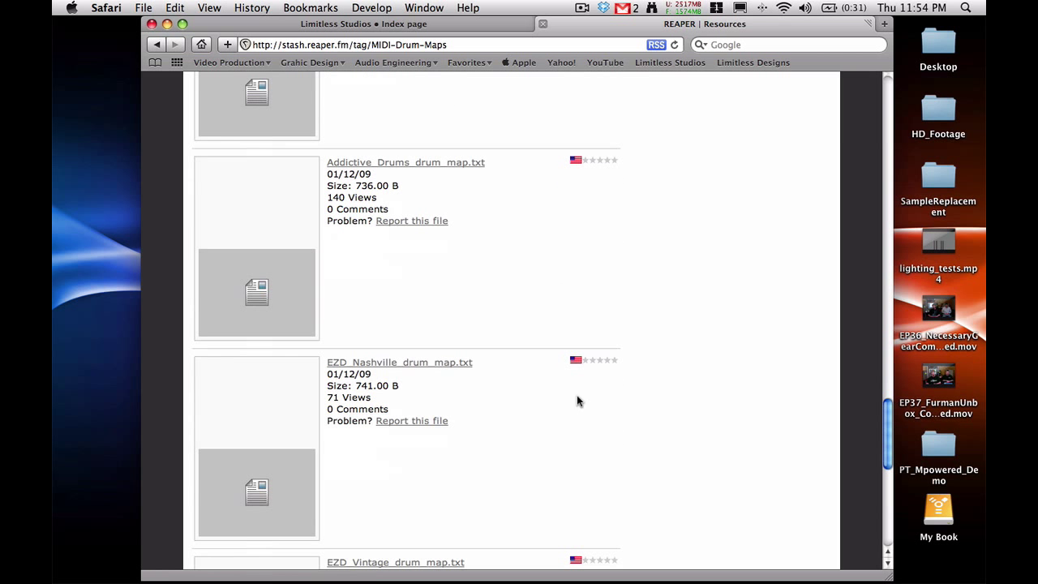
scroll(405, 374, down, 4)
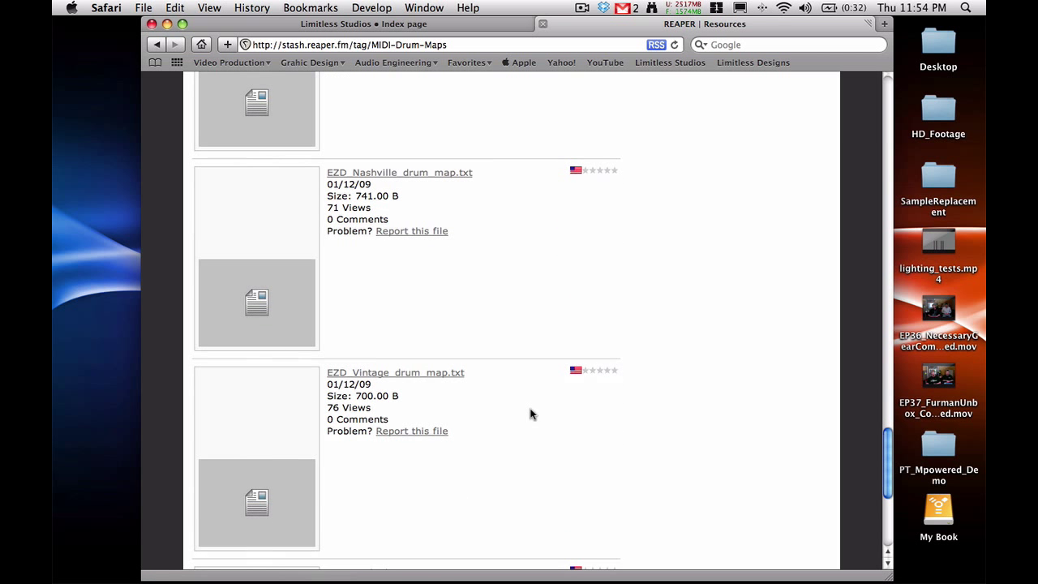
scroll(502, 410, down, 6)
scroll(484, 381, up, 15)
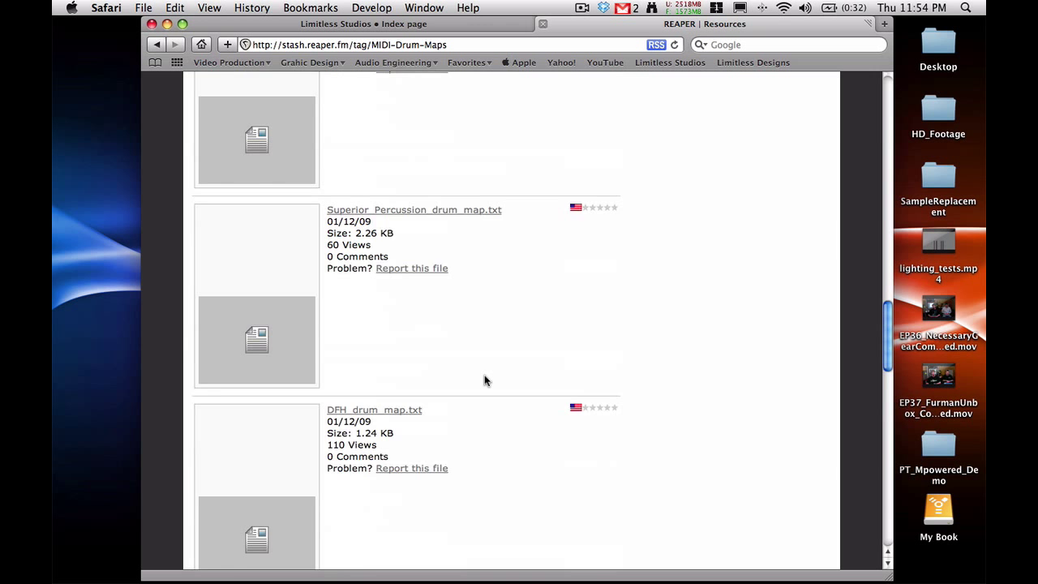
scroll(333, 430, down, 3)
scroll(547, 399, up, 5)
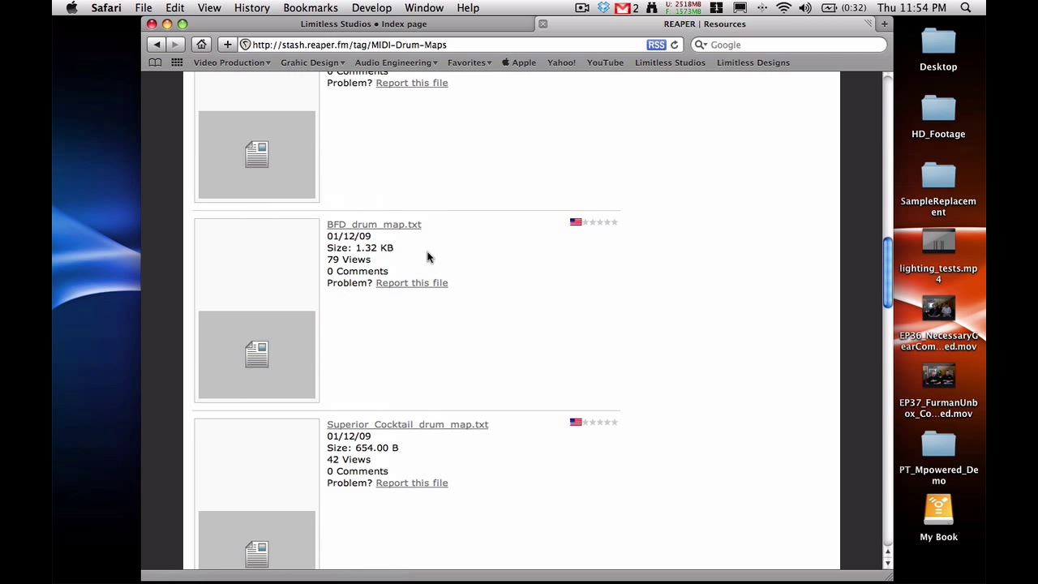
scroll(562, 281, up, 10)
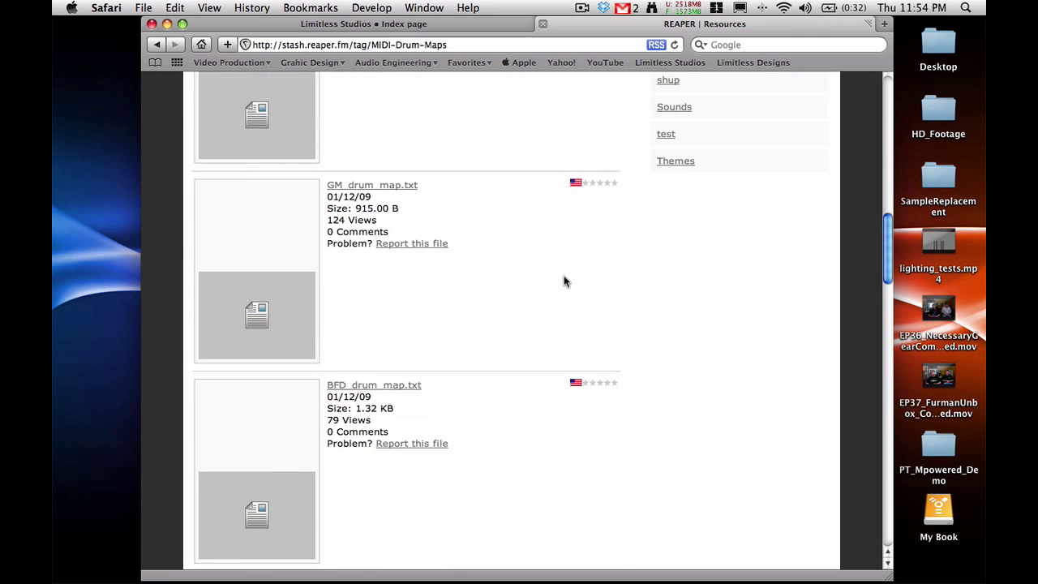
scroll(395, 295, up, 5)
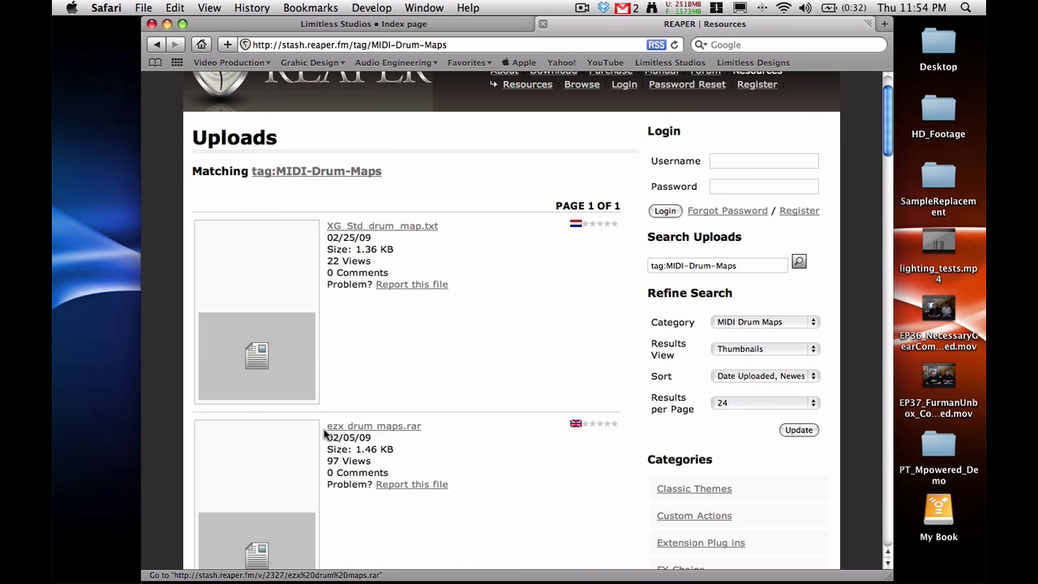
scroll(553, 415, down, 10)
scroll(552, 414, down, 8)
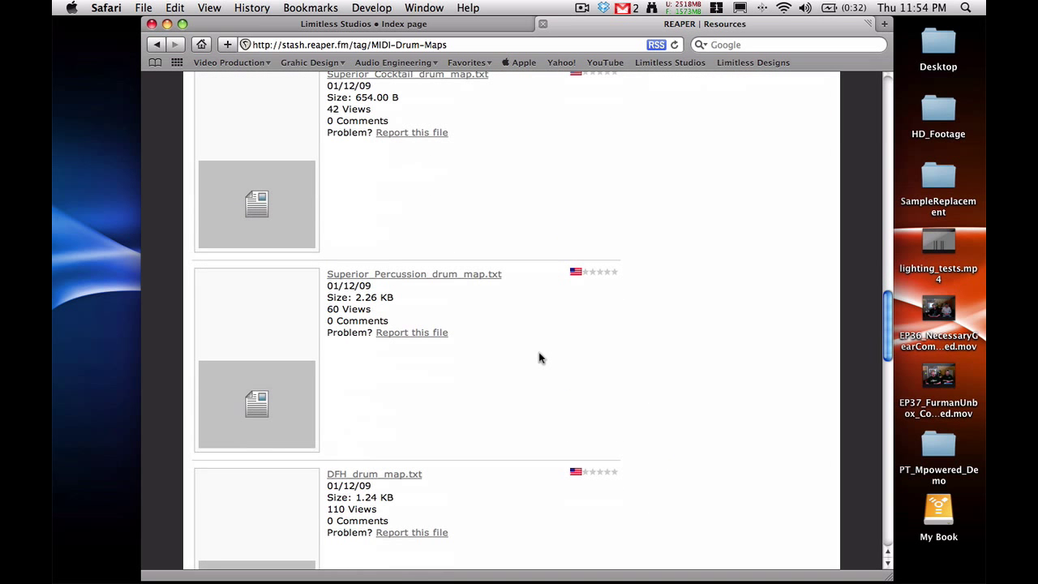
scroll(497, 276, up, 5)
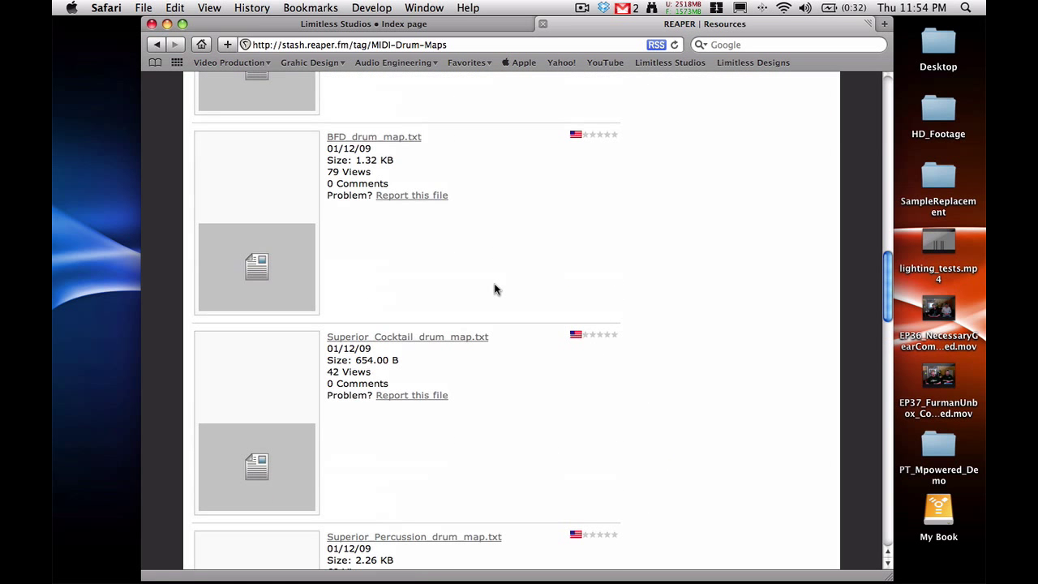
scroll(442, 331, down, 8)
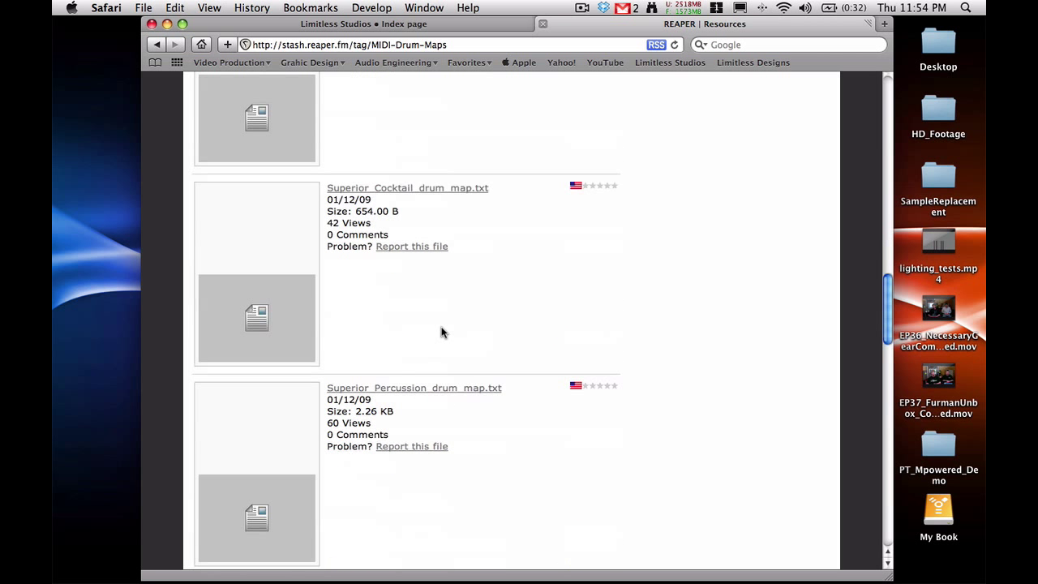
scroll(442, 331, down, 2)
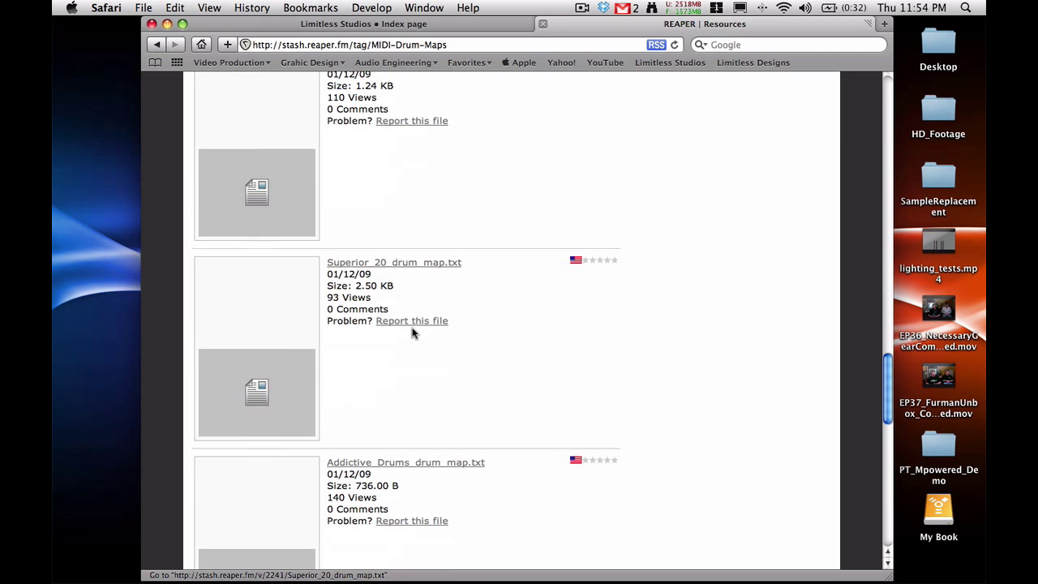
Open the Superior_20_drum_map.txt upload page and check its Download link options.
click(401, 267)
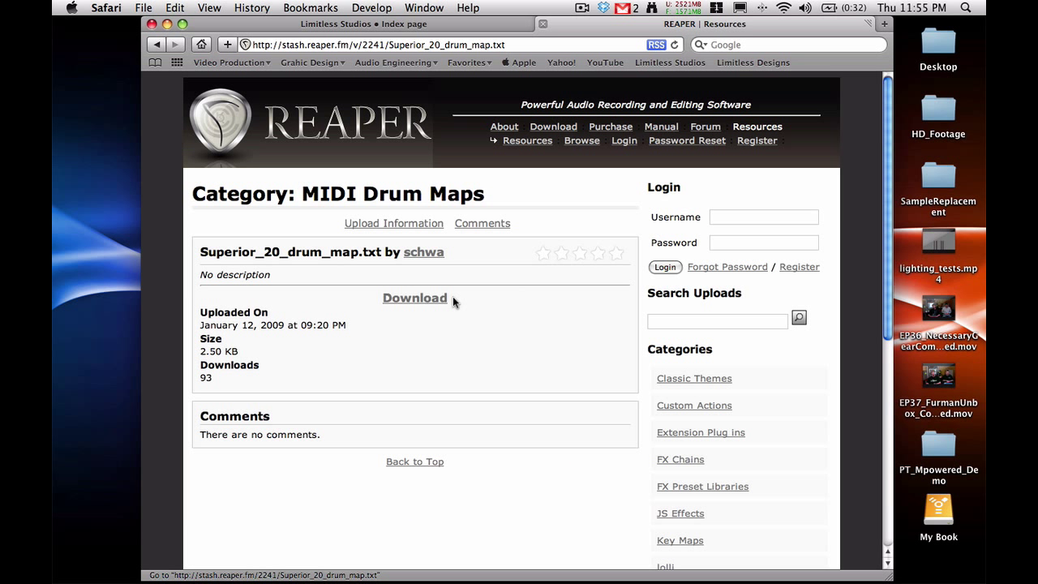
right_click(416, 297)
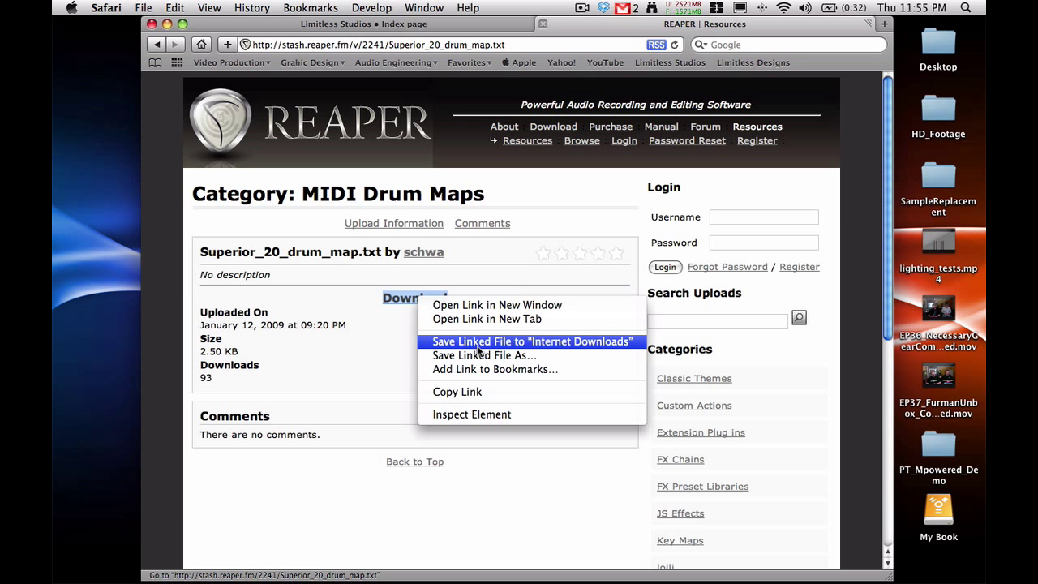
click(343, 334)
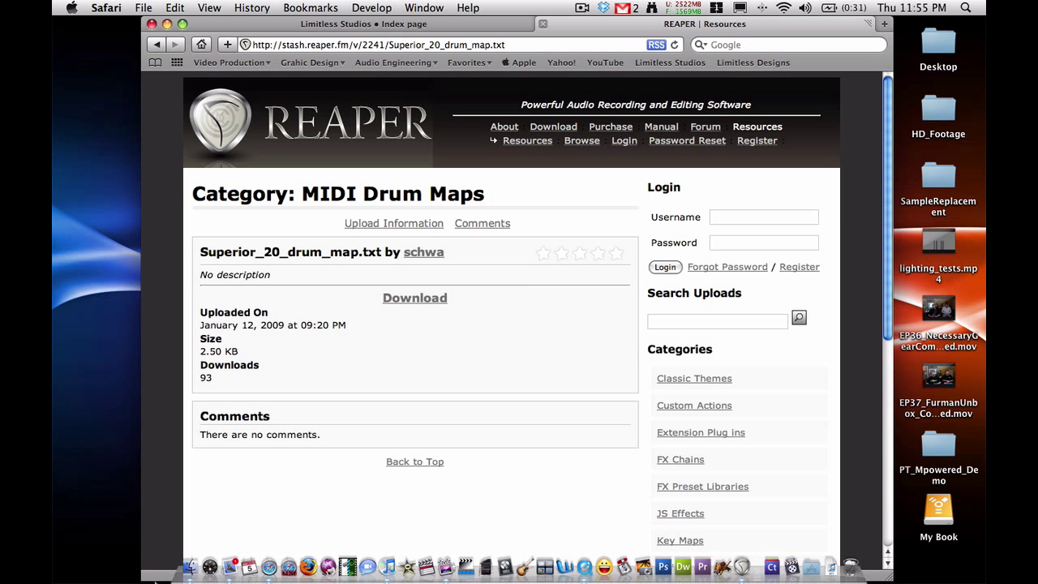
In a new Finder window, select Superior_20_drum_map.txt in the Audio Engineering folder.
click(192, 559)
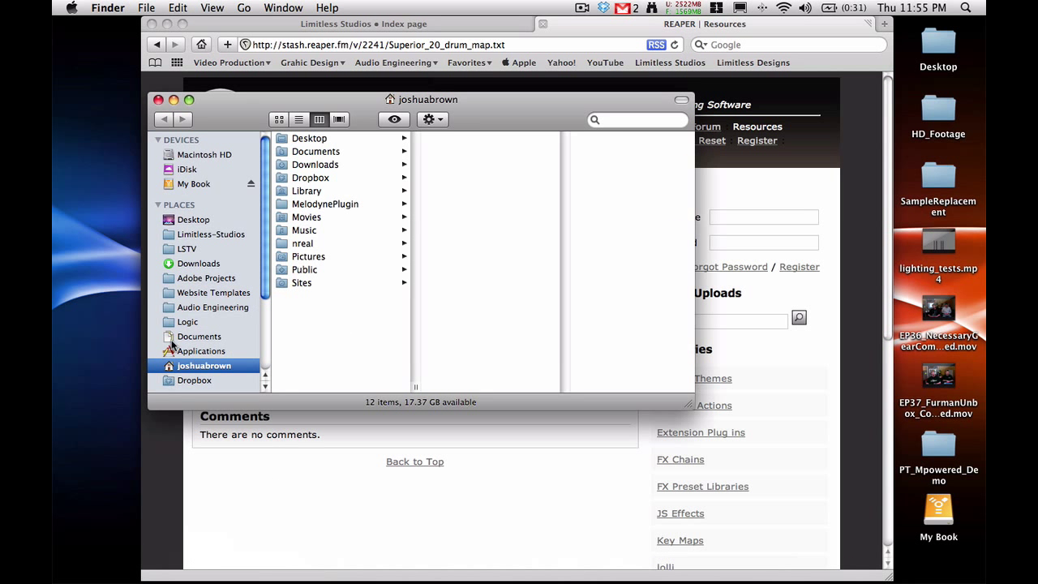
click(206, 308)
scroll(337, 358, down, 3)
click(335, 372)
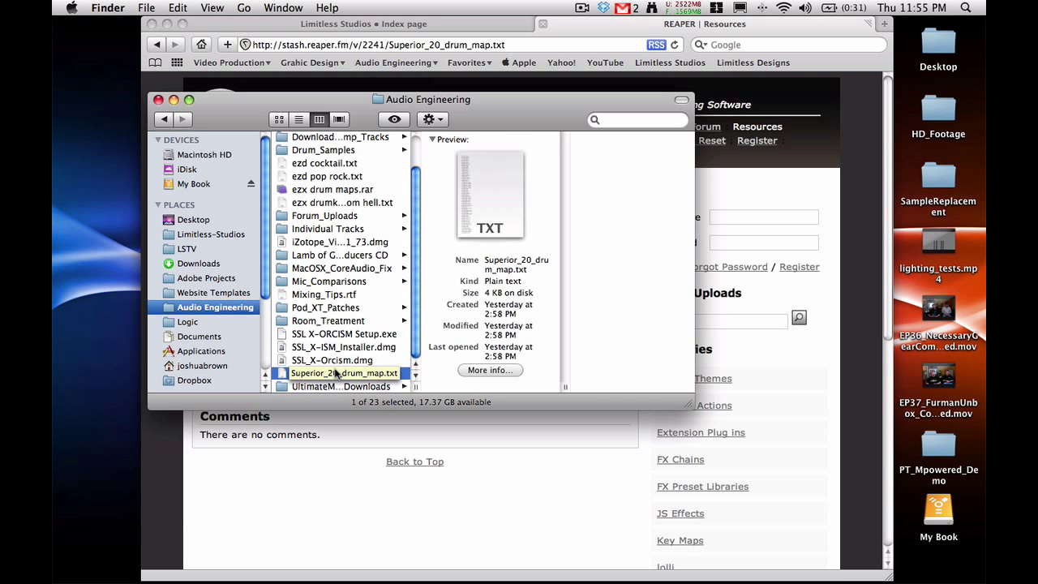
Preview the drum map in Quick Look and read through its drum names up to note 127.
key(space)
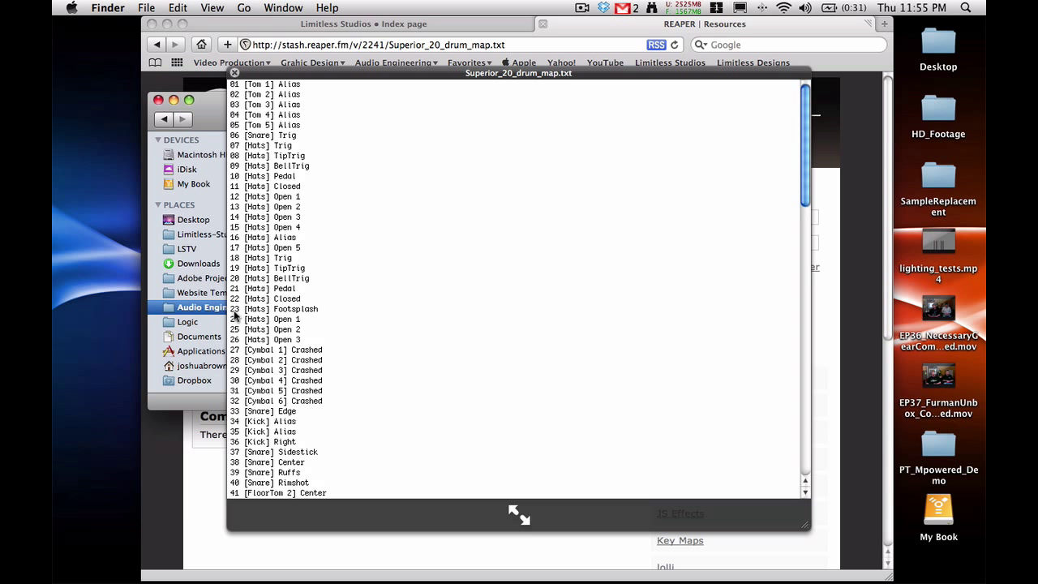
scroll(292, 432, down, 3)
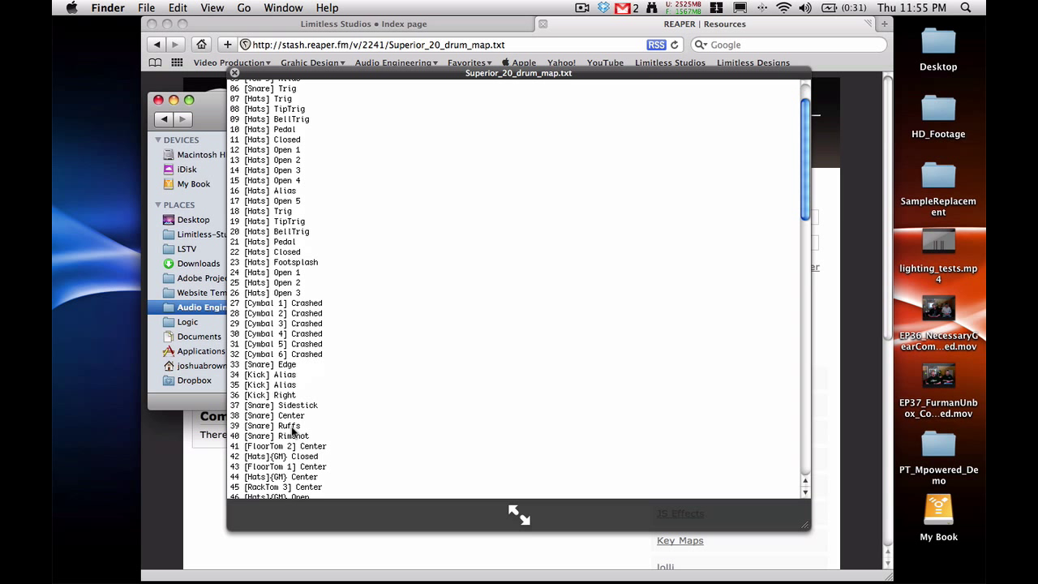
scroll(318, 462, down, 3)
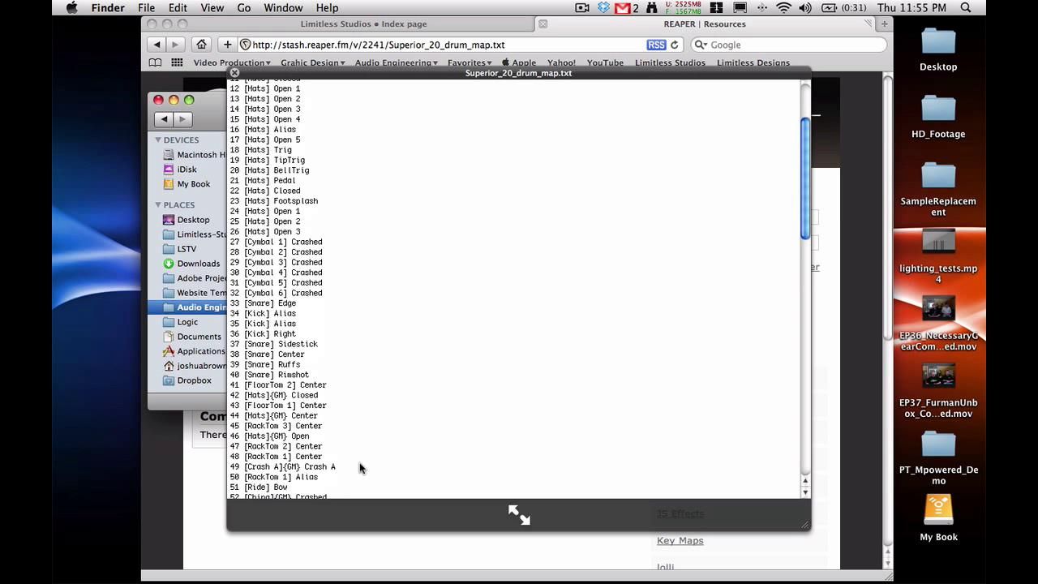
scroll(360, 468, down, 5)
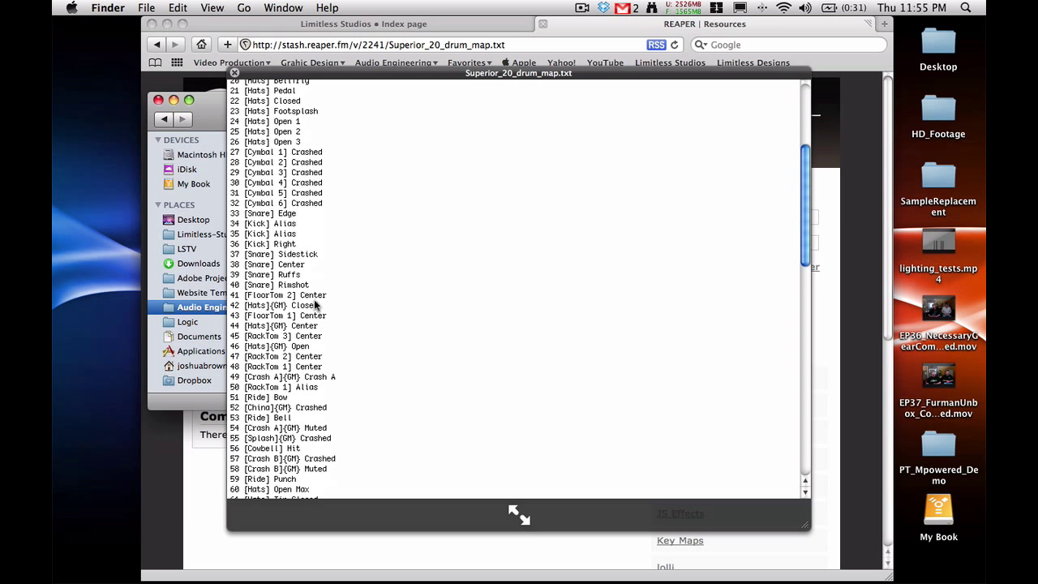
scroll(315, 304, down, 2)
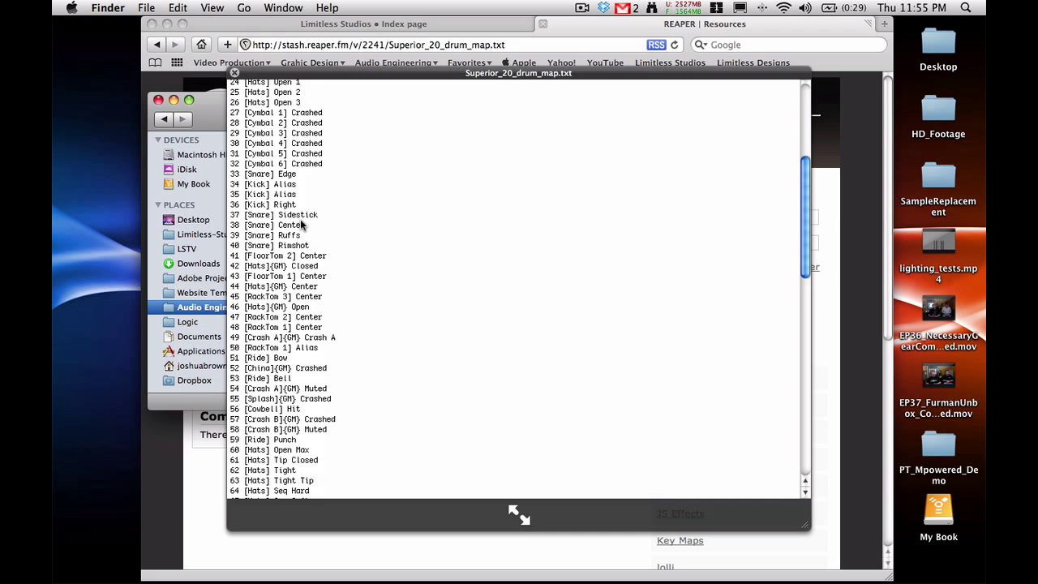
scroll(374, 263, down, 3)
scroll(383, 289, up, 5)
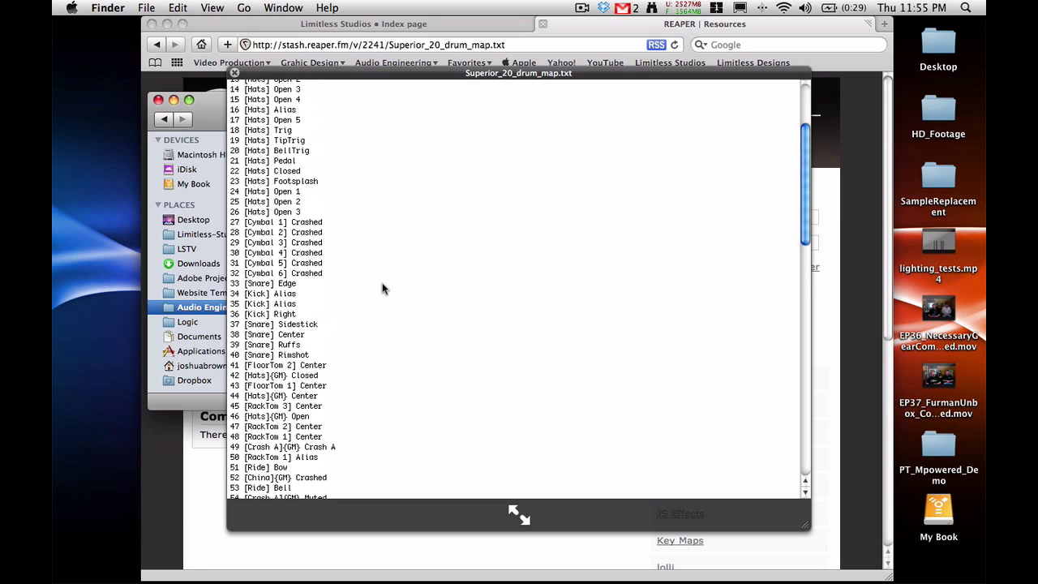
scroll(248, 355, down, 15)
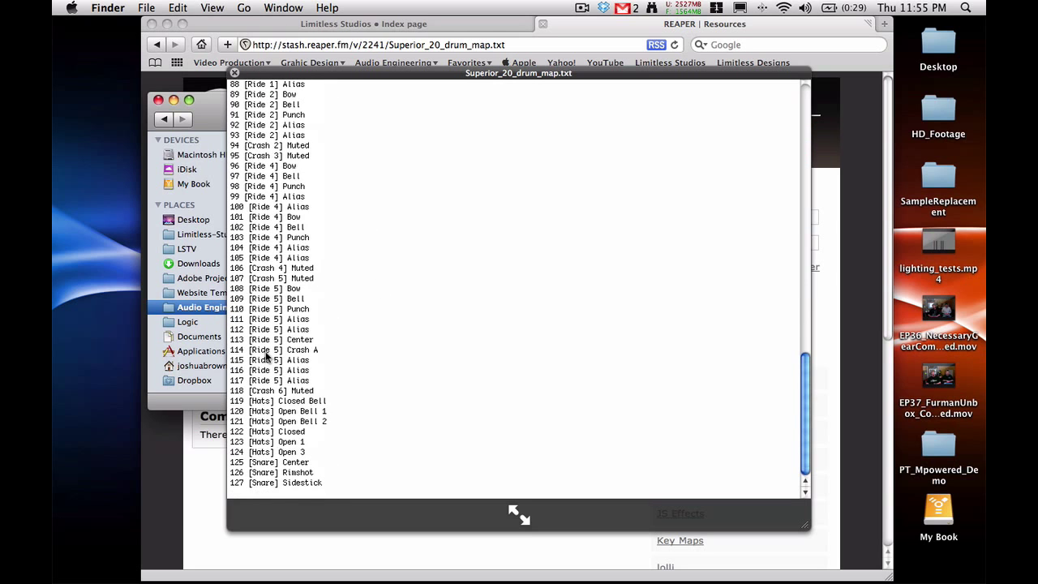
scroll(266, 357, up, 15)
scroll(266, 357, down, 15)
key(space)
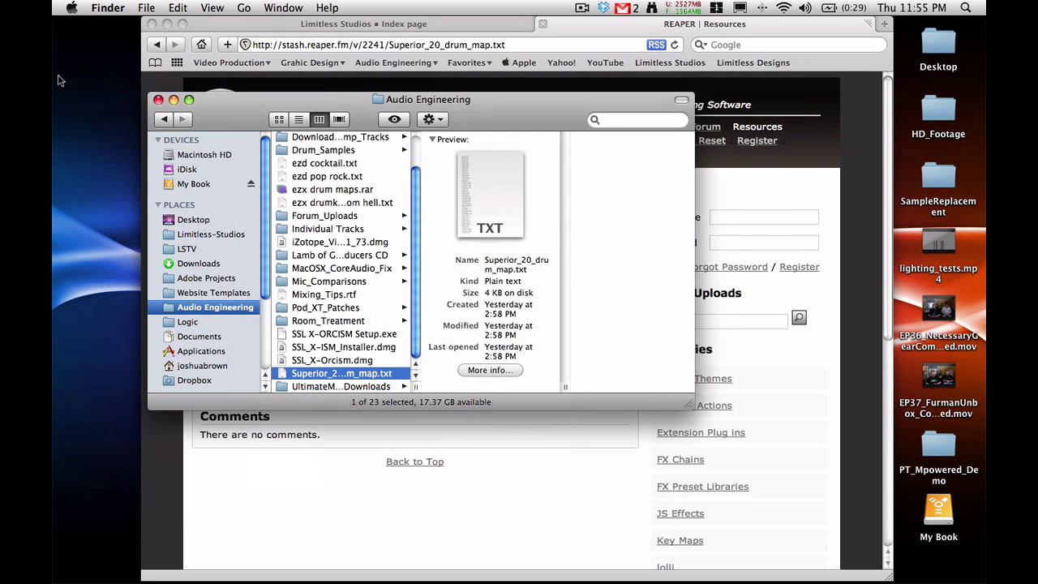
Close Finder, return to REAPER, reset the edit cursor to the project start, and browse the Insert menu.
click(159, 100)
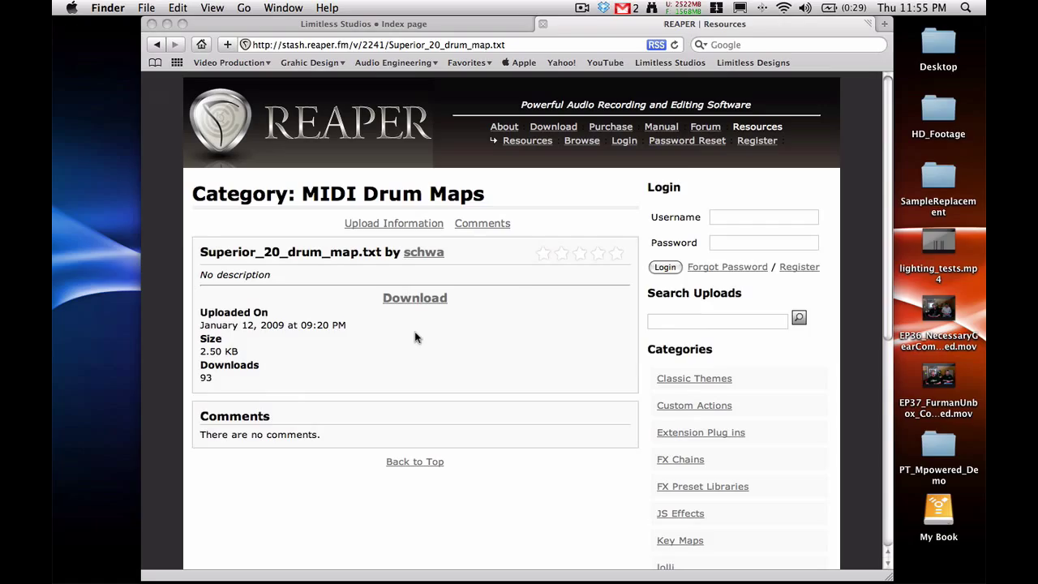
key(ctrl+Right)
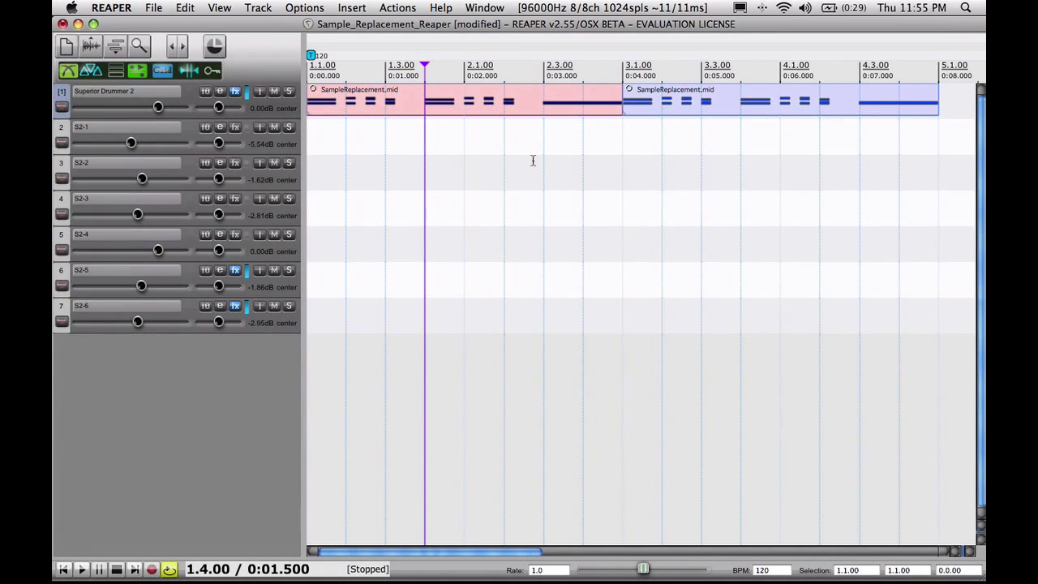
click(533, 159)
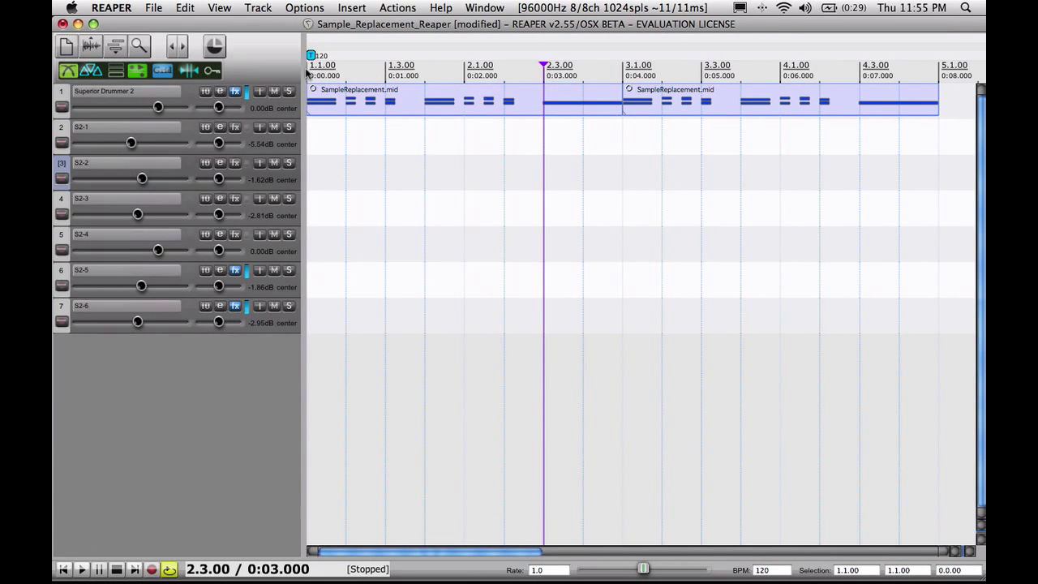
click(309, 70)
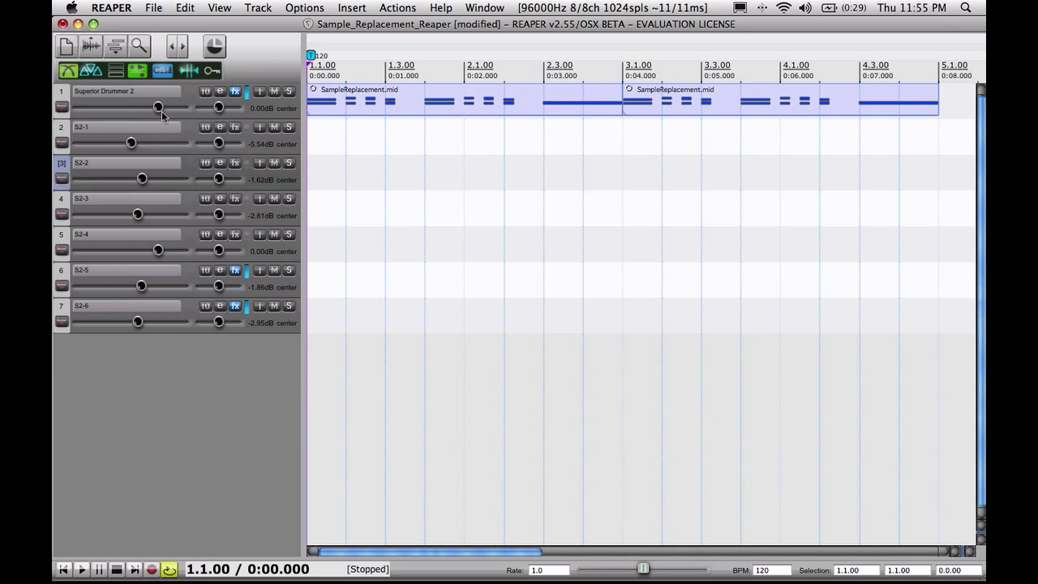
click(355, 7)
Open the drum MIDI item in the piano roll and set the play position to bar 1.
double_click(402, 105)
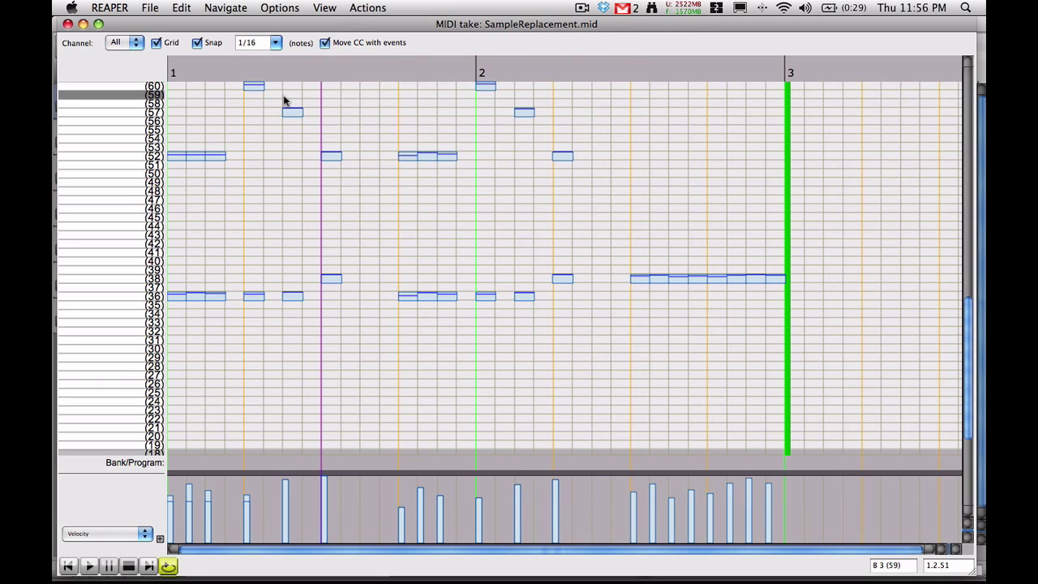
click(170, 71)
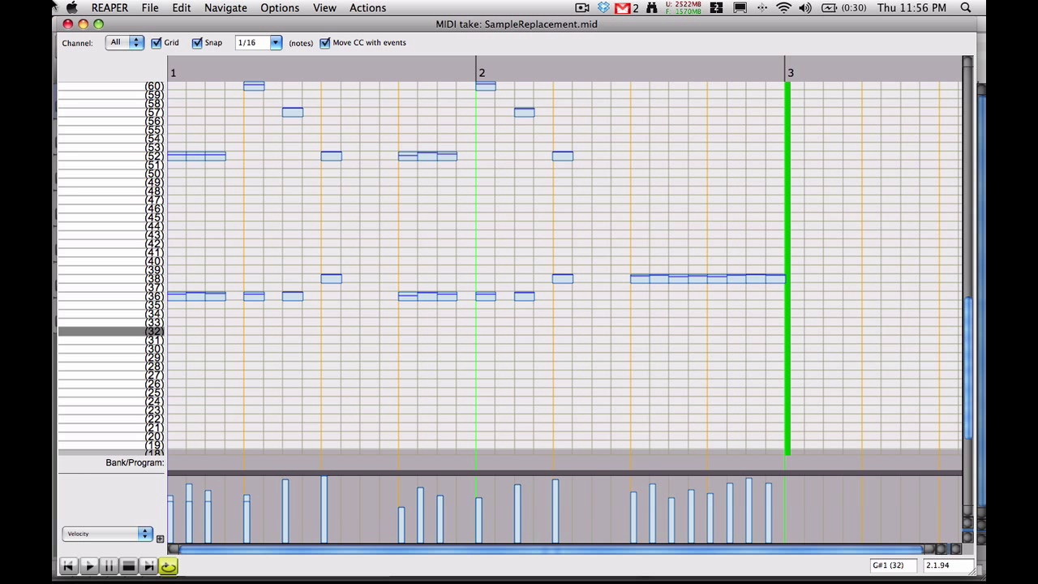
click(150, 7)
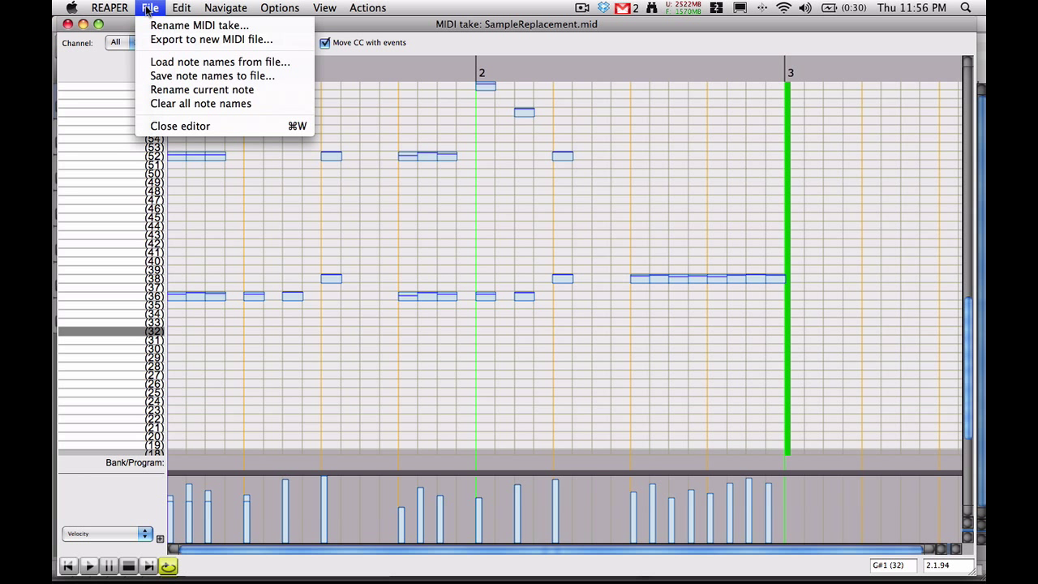
Load note names from Audio Engineering/Superior_20_drum_map.txt into the piano roll keys.
click(159, 65)
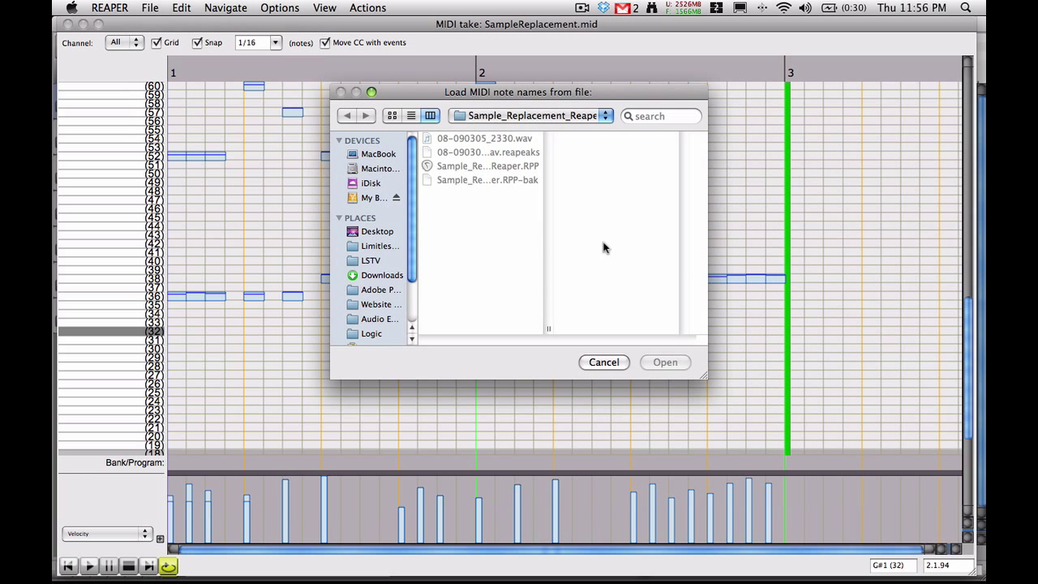
scroll(389, 311, down, 3)
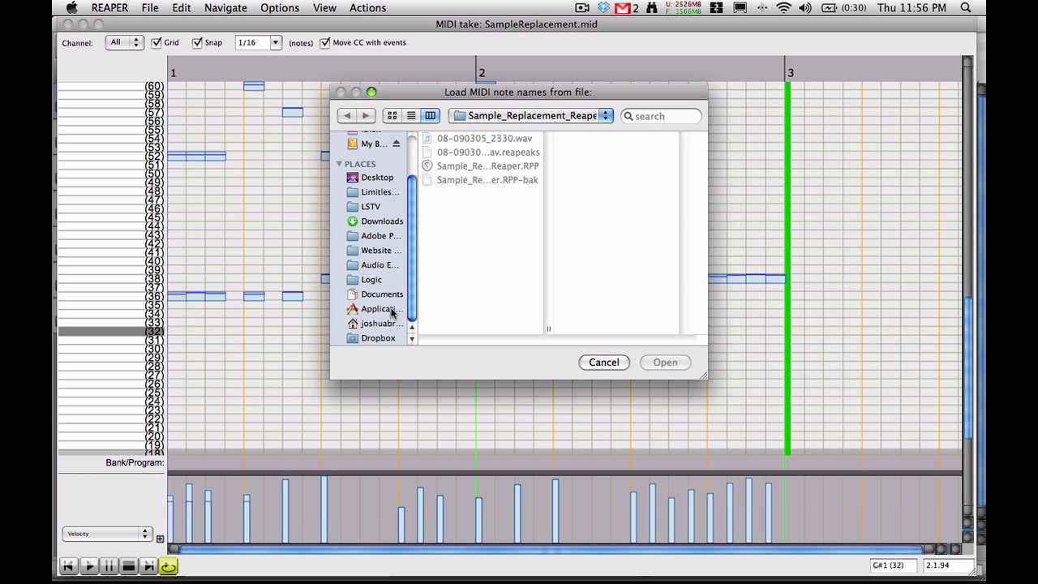
click(378, 265)
scroll(527, 292, down, 4)
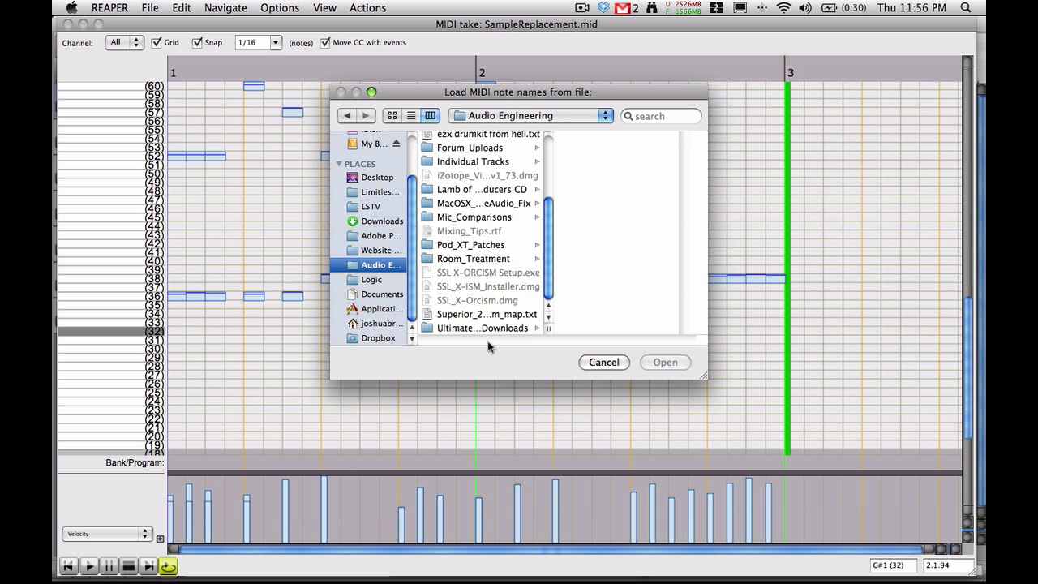
click(487, 316)
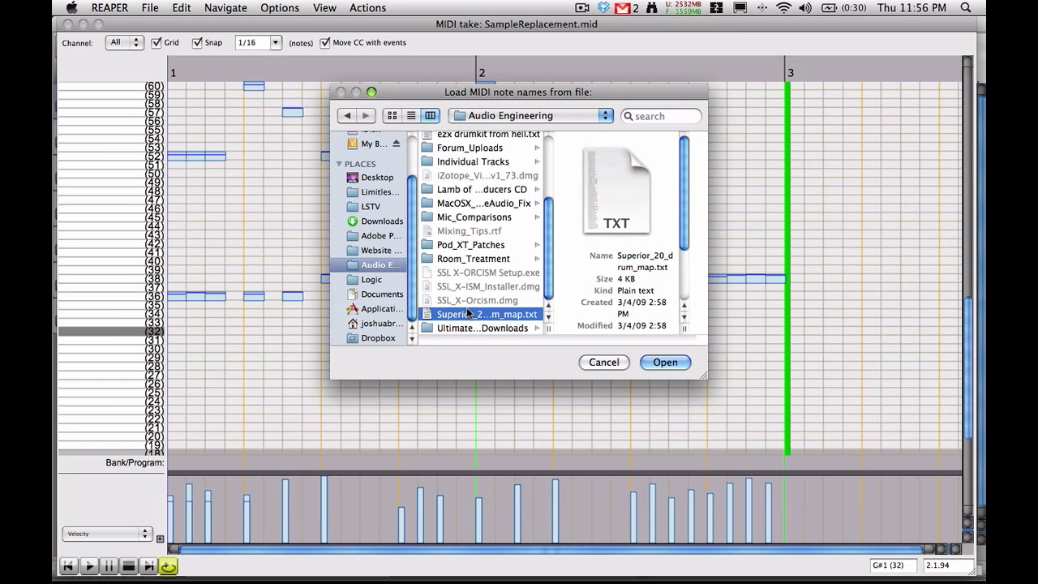
click(665, 362)
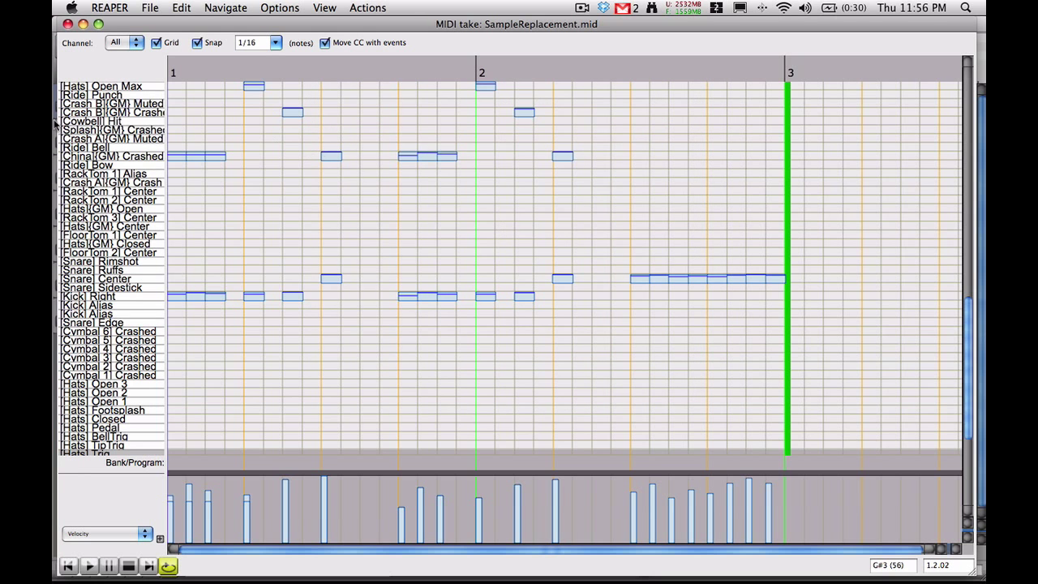
Scroll through the Superior Drummer drum names on the keys, then bring up the desktop overview.
scroll(93, 197, down, 8)
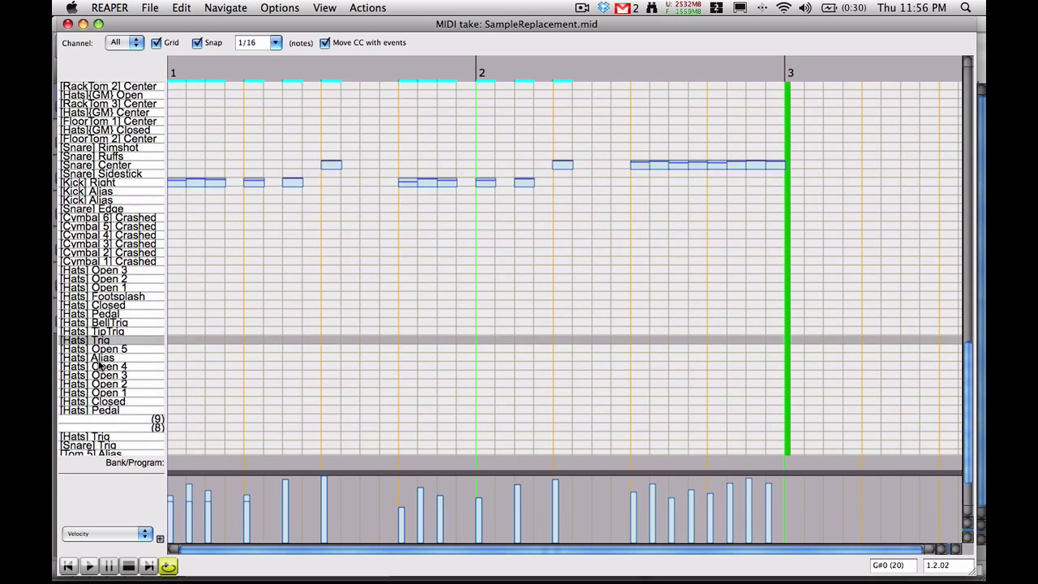
scroll(99, 365, down, 1)
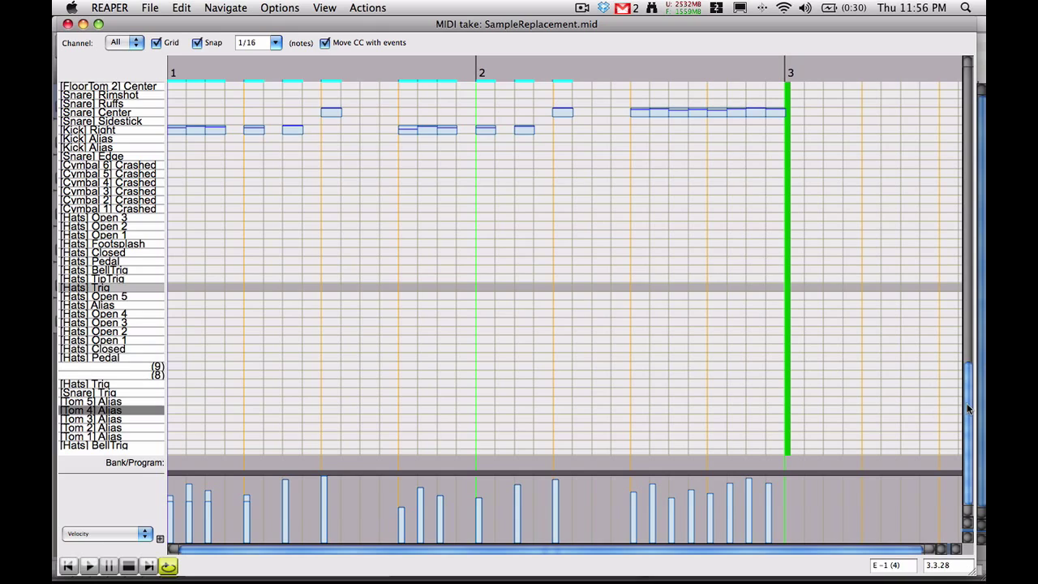
drag(966, 416, 978, 162)
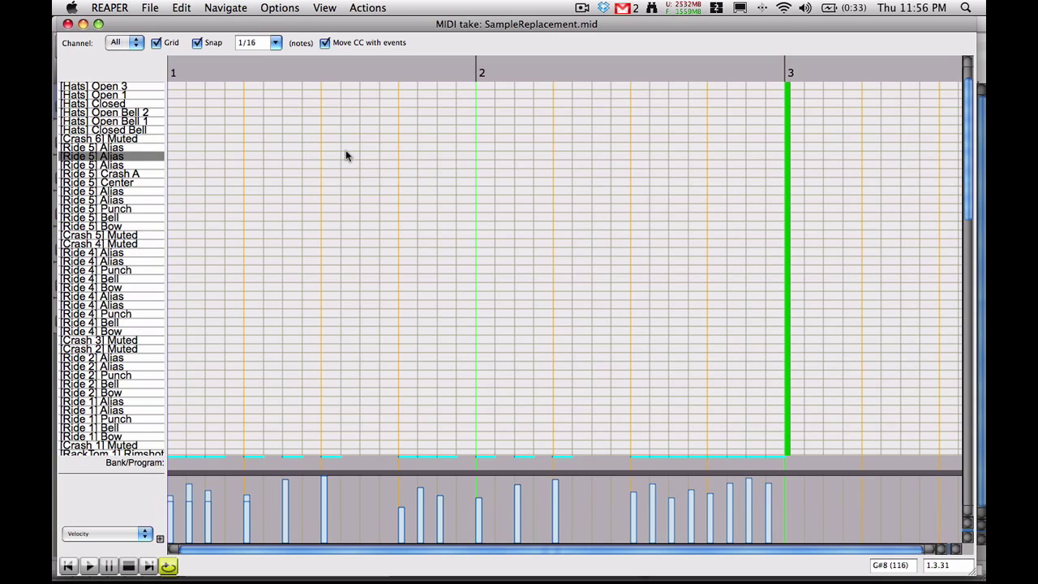
key(F8)
Switch to Safari's Limitless Studios tab and load the site's home page by trimming the URL.
click(268, 178)
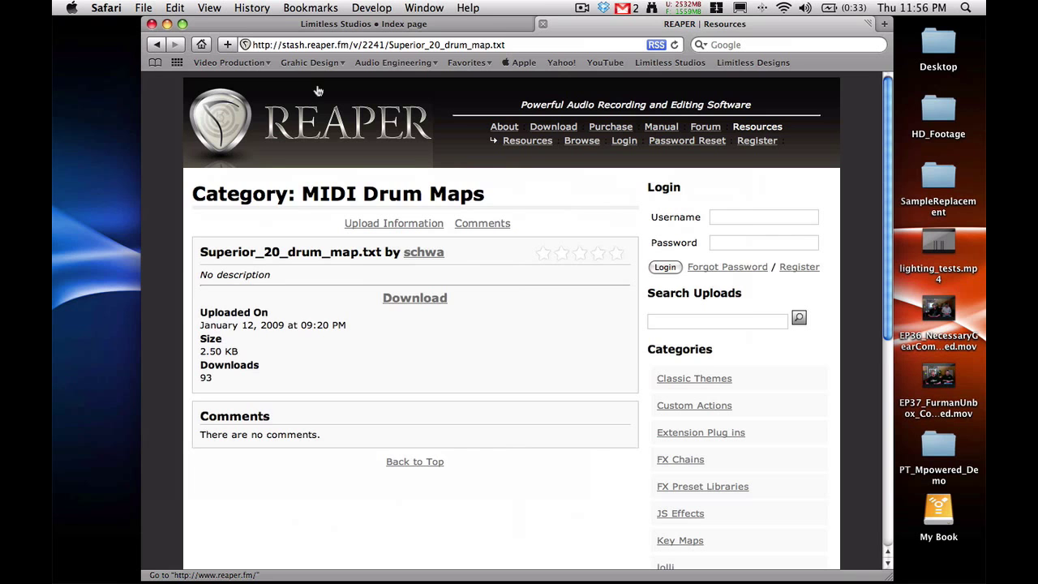
click(325, 24)
scroll(374, 215, up, 3)
scroll(374, 215, up, 3)
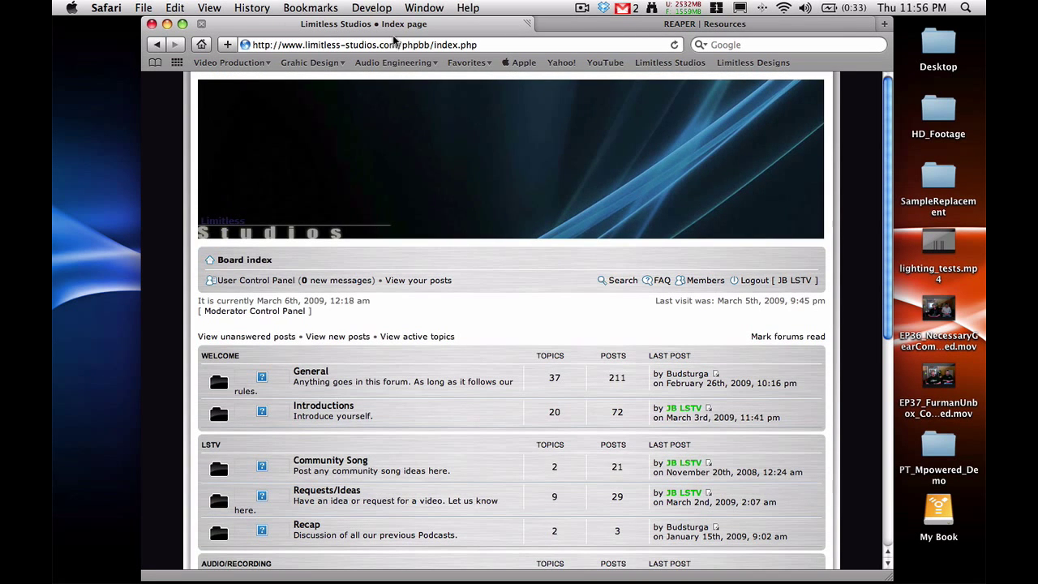
drag(394, 46, 614, 41)
key(BackSpace)
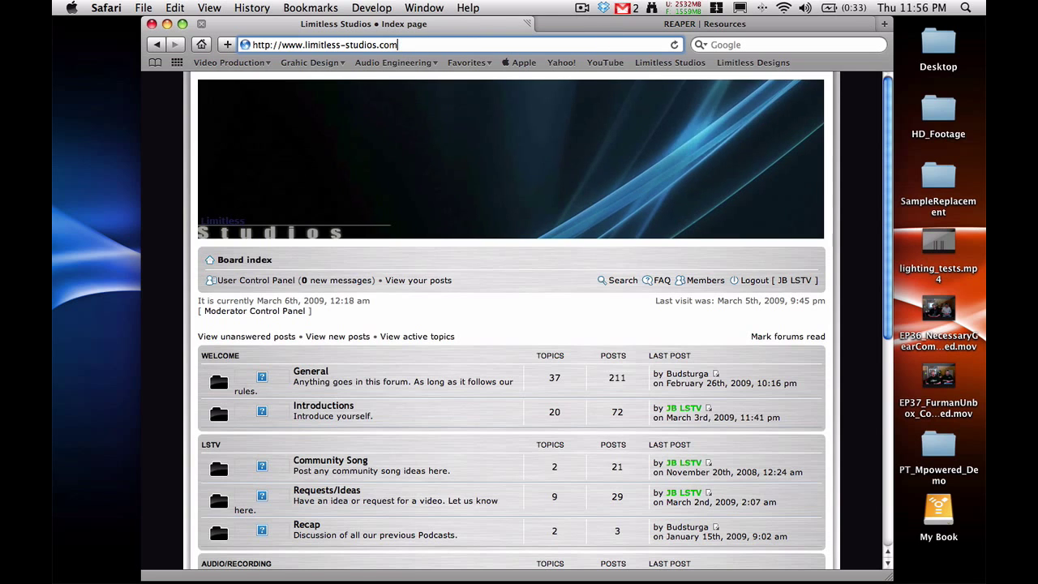
key(Return)
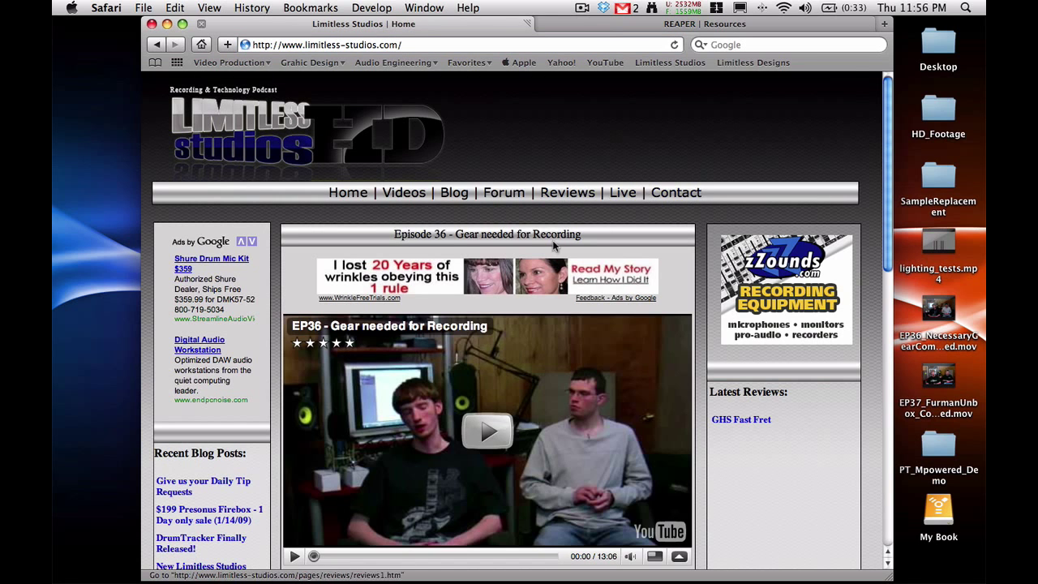
Open the Limitless Studios forum from the home page.
scroll(552, 268, down, 2)
scroll(486, 179, up, 2)
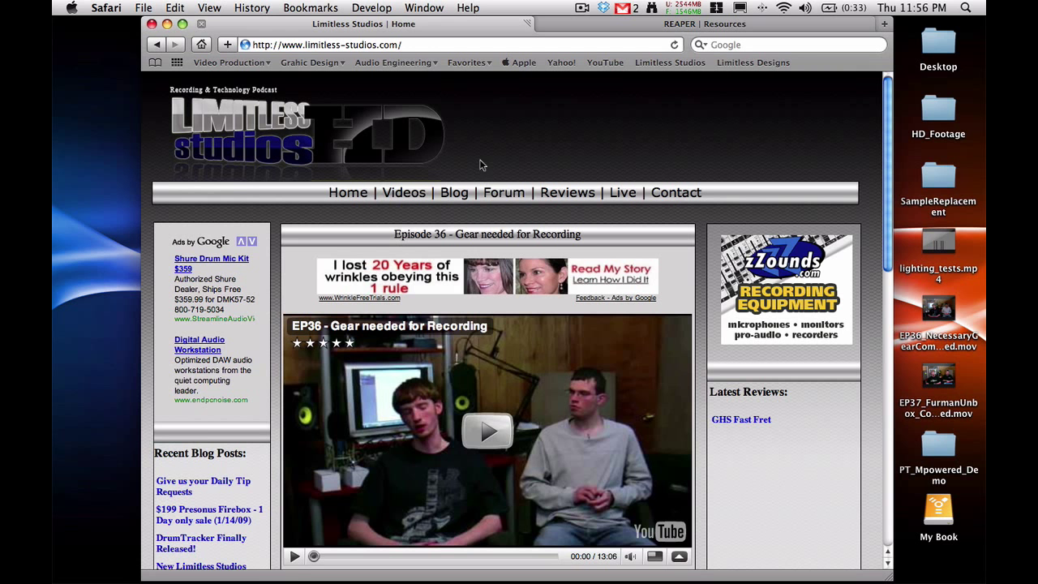
click(497, 197)
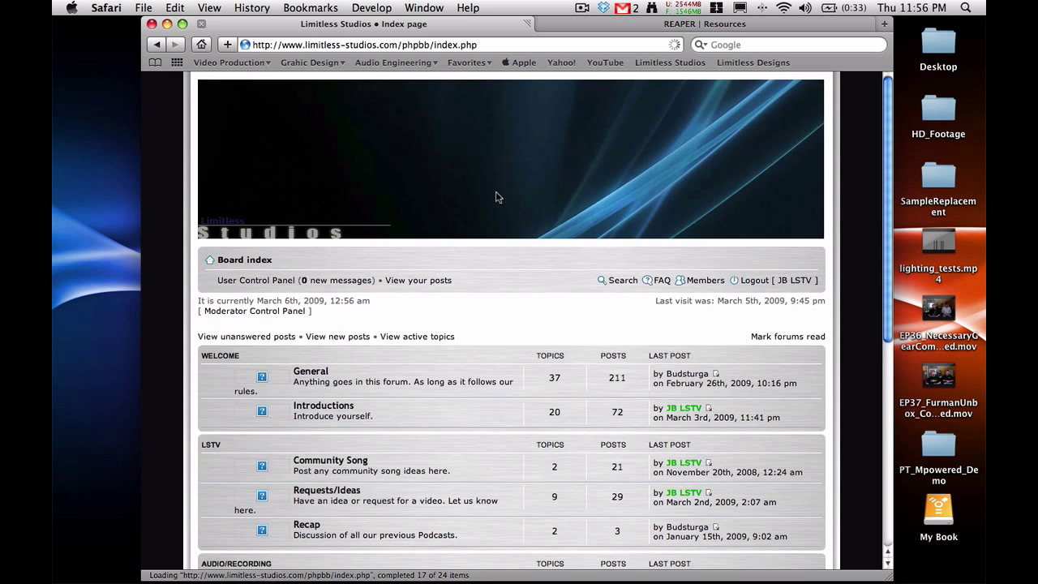
scroll(497, 203, down, 10)
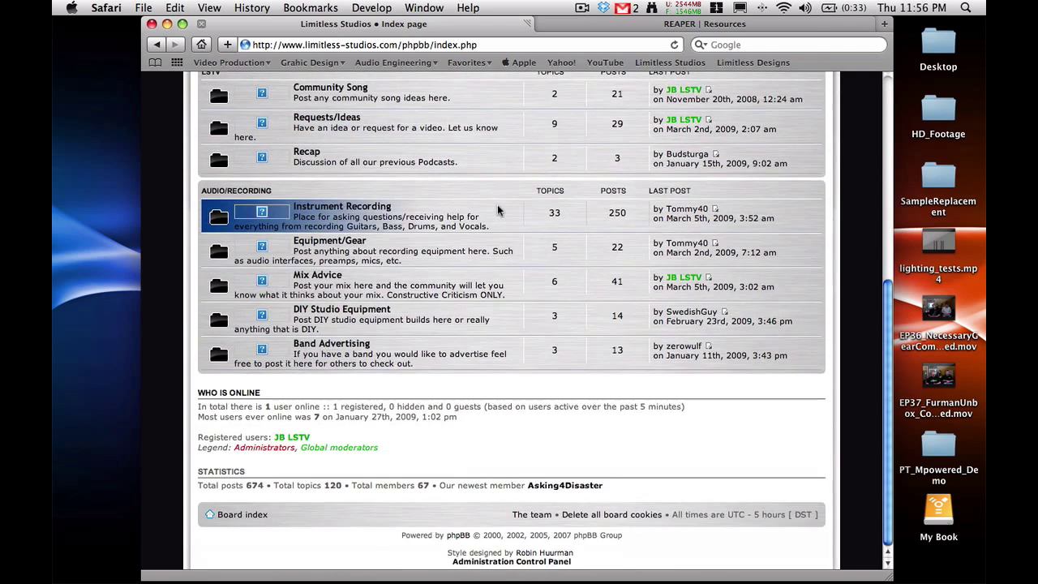
scroll(497, 208, up, 10)
scroll(498, 209, down, 10)
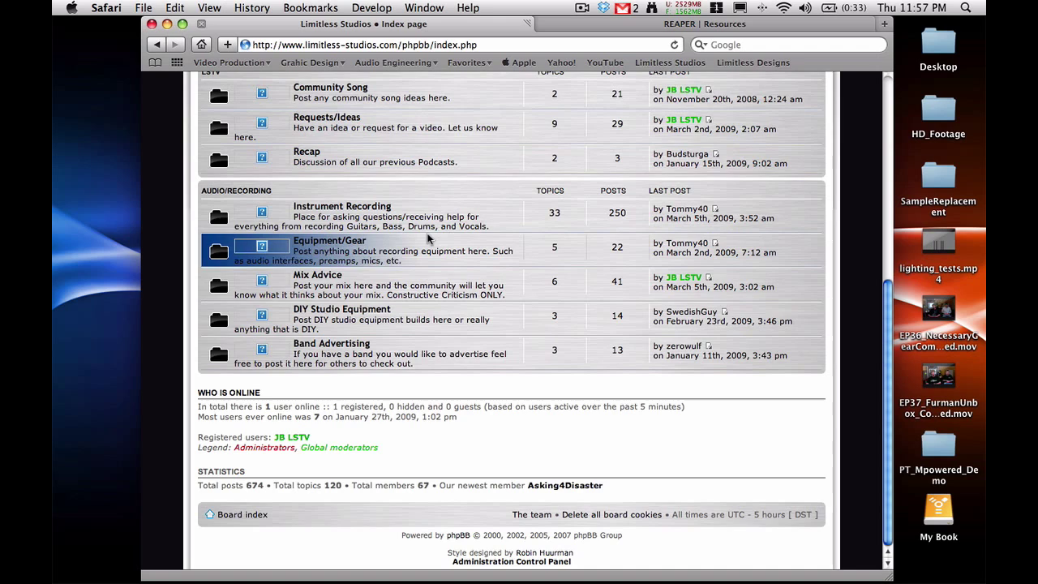
scroll(332, 359, up, 10)
scroll(335, 480, down, 1)
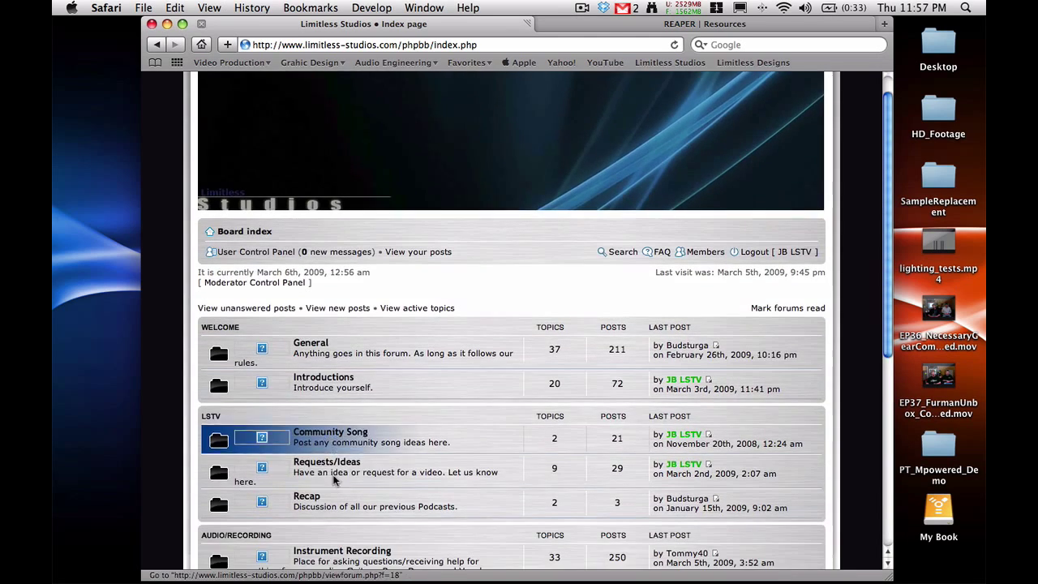
scroll(568, 401, down, 3)
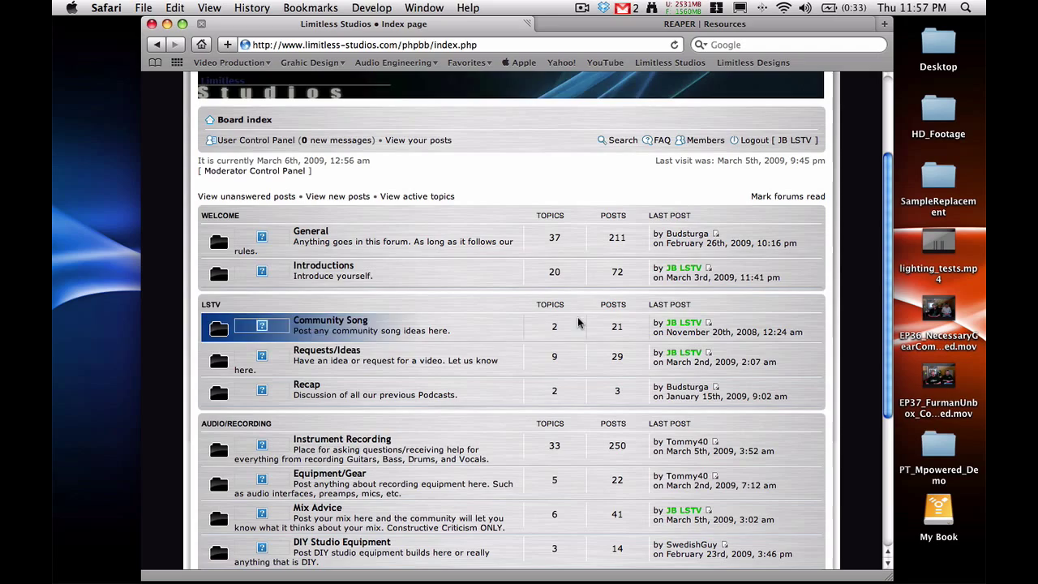
scroll(433, 306, down, 1)
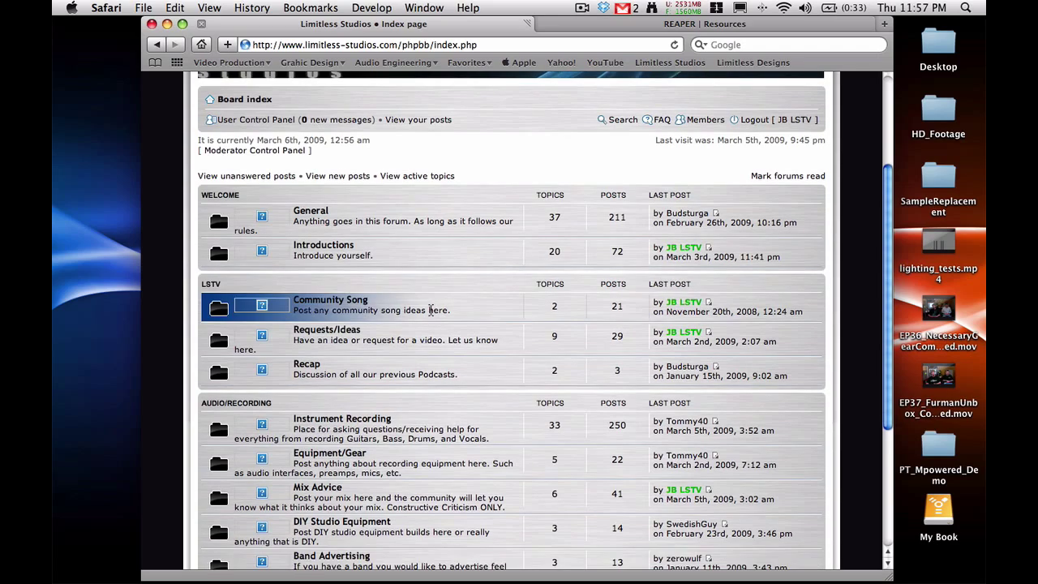
scroll(432, 311, down, 5)
scroll(433, 313, up, 9)
scroll(433, 313, down, 9)
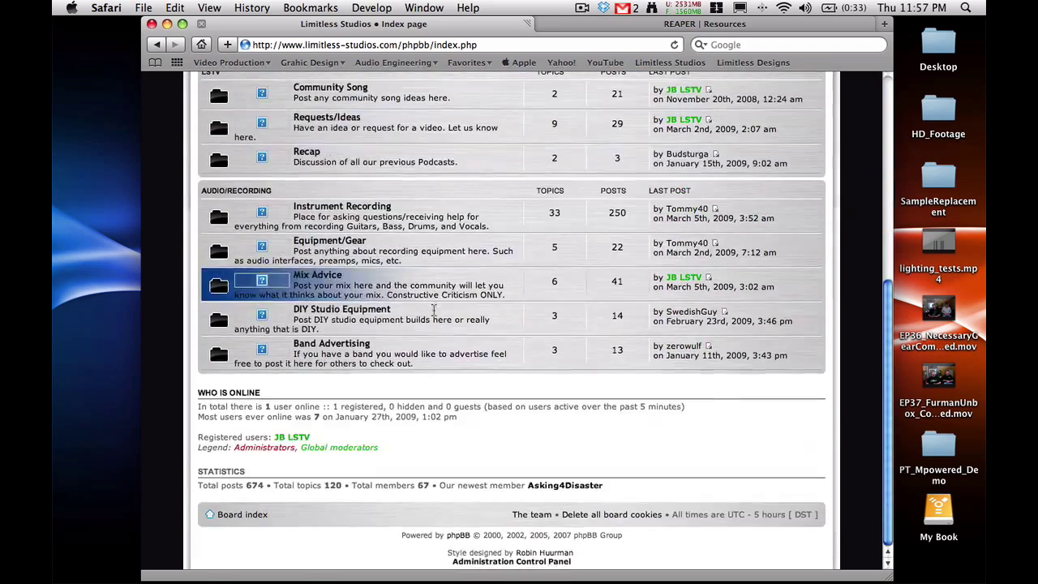
scroll(433, 313, up, 3)
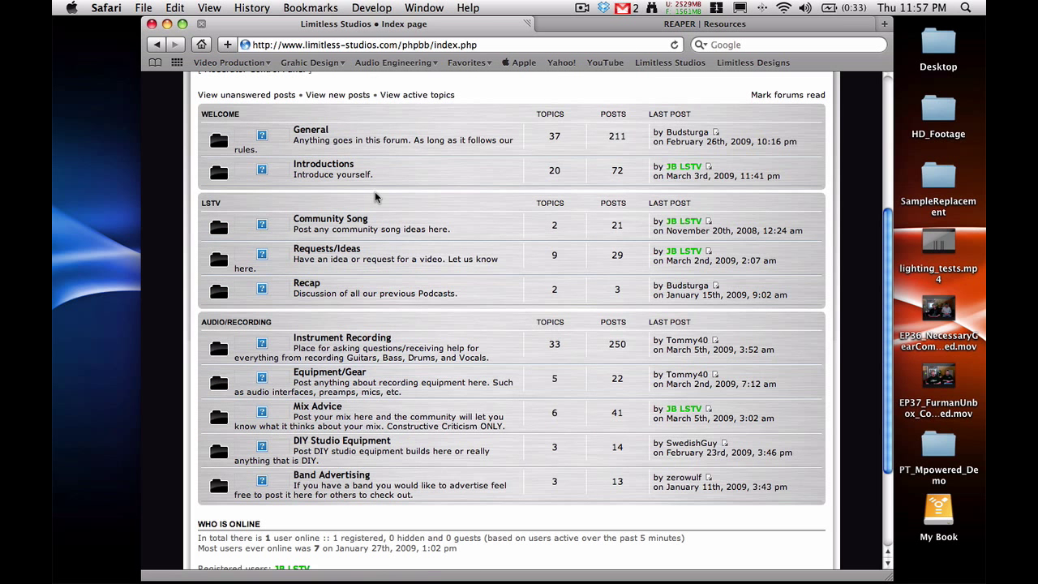
scroll(398, 215, up, 5)
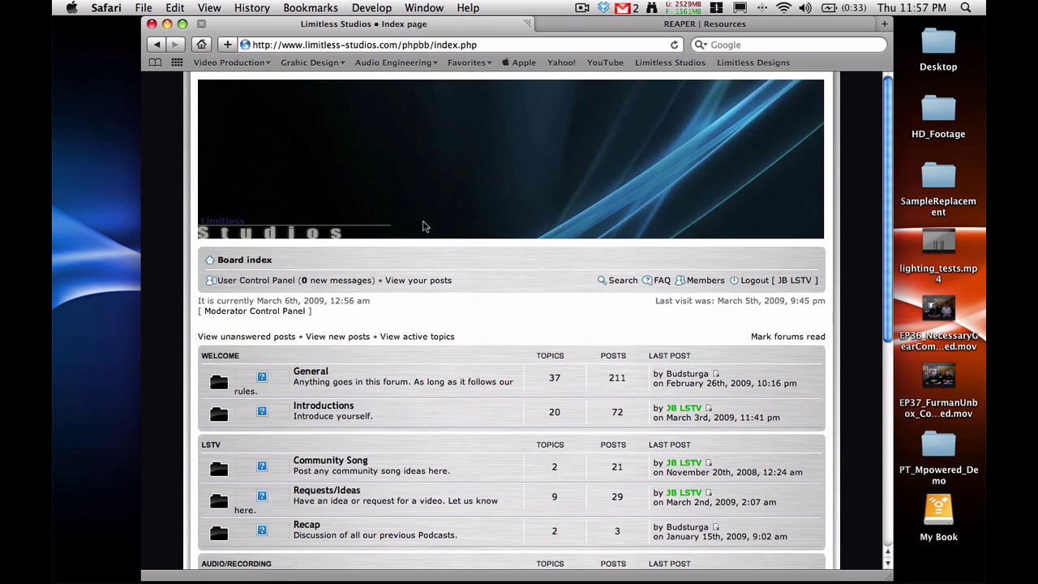